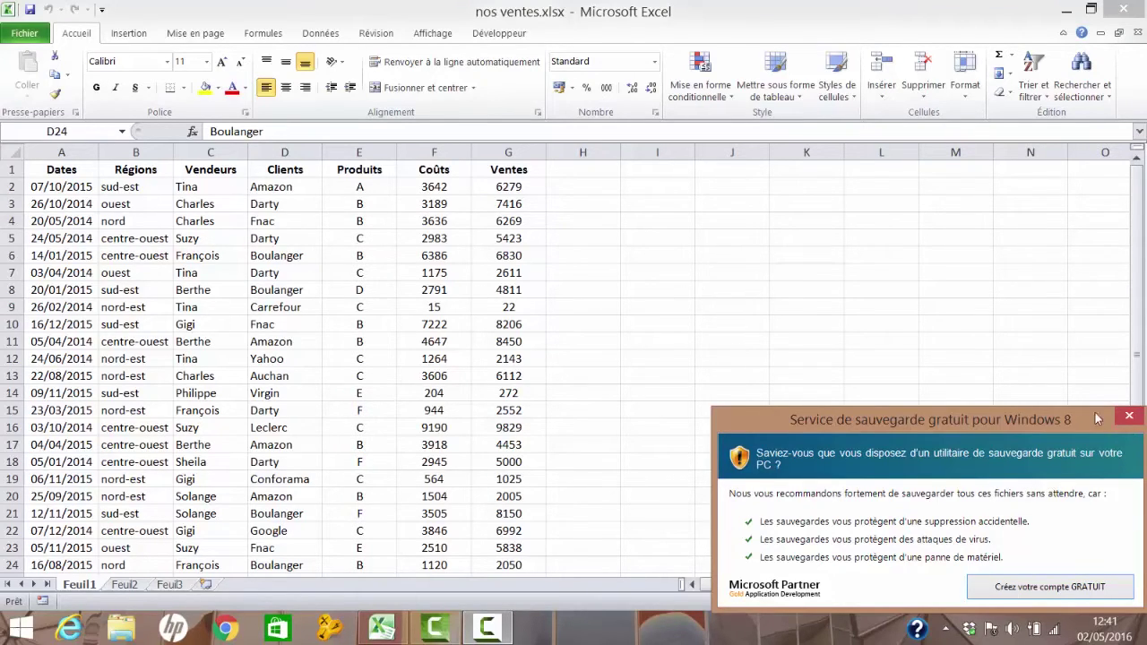
Step: Dismiss the backup pop-up and create a pivot table from Feuil1!$A$1:$G$24 on a new worksheet
{"action": "left_click", "coordinate": [1131, 417]}
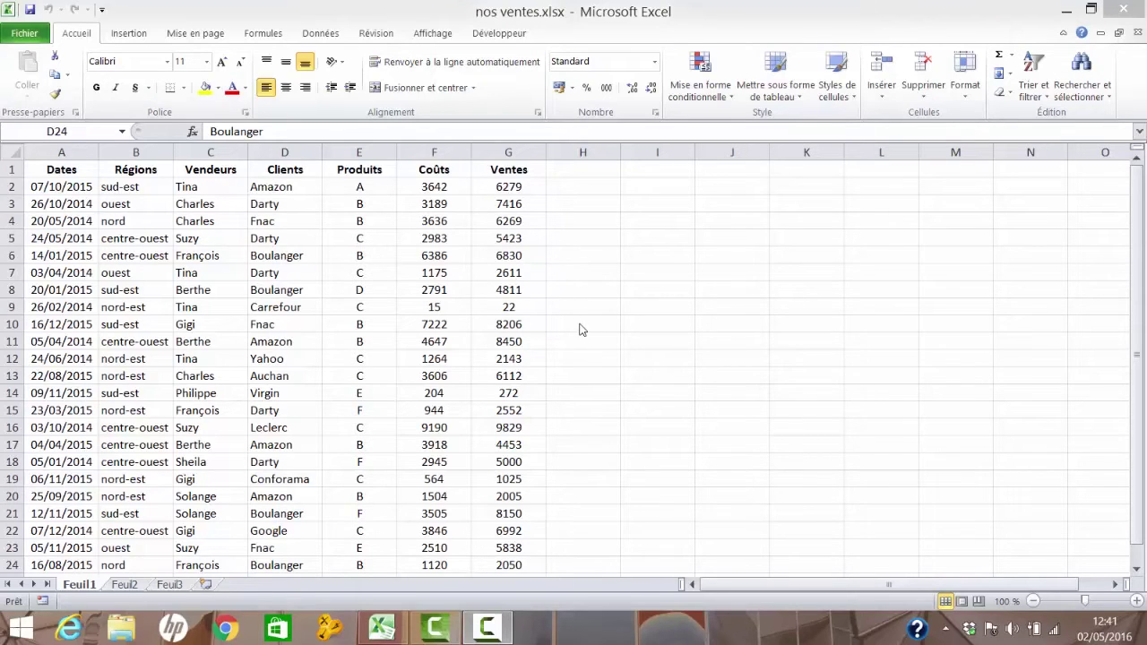
{"action": "left_click", "coordinate": [111, 188]}
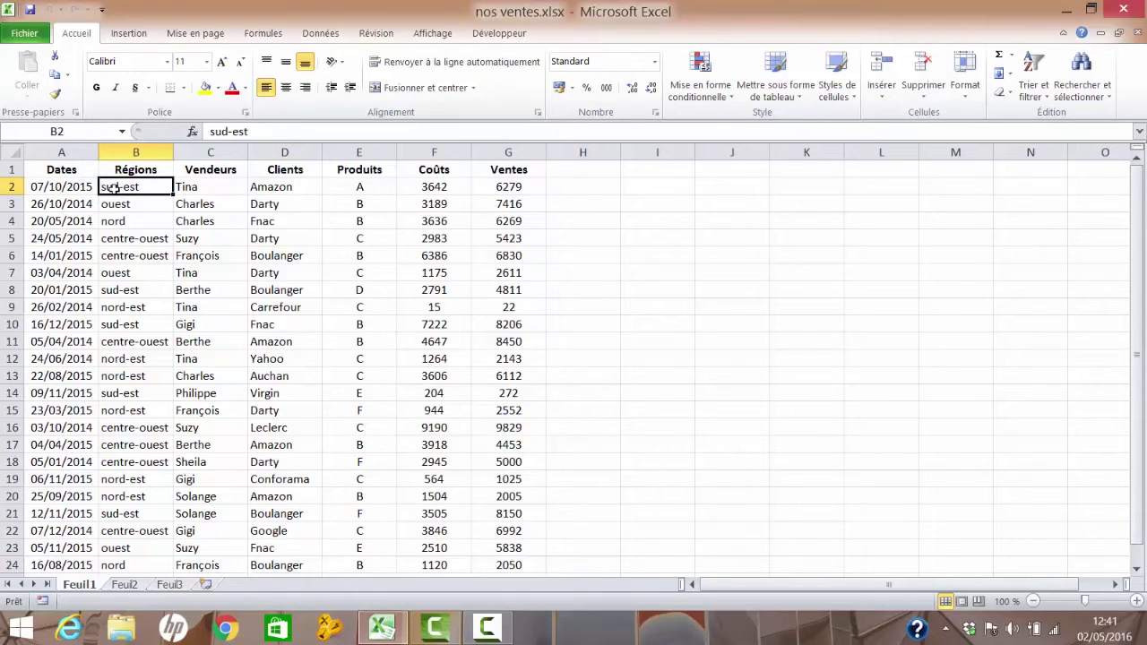
{"action": "left_click", "coordinate": [129, 34]}
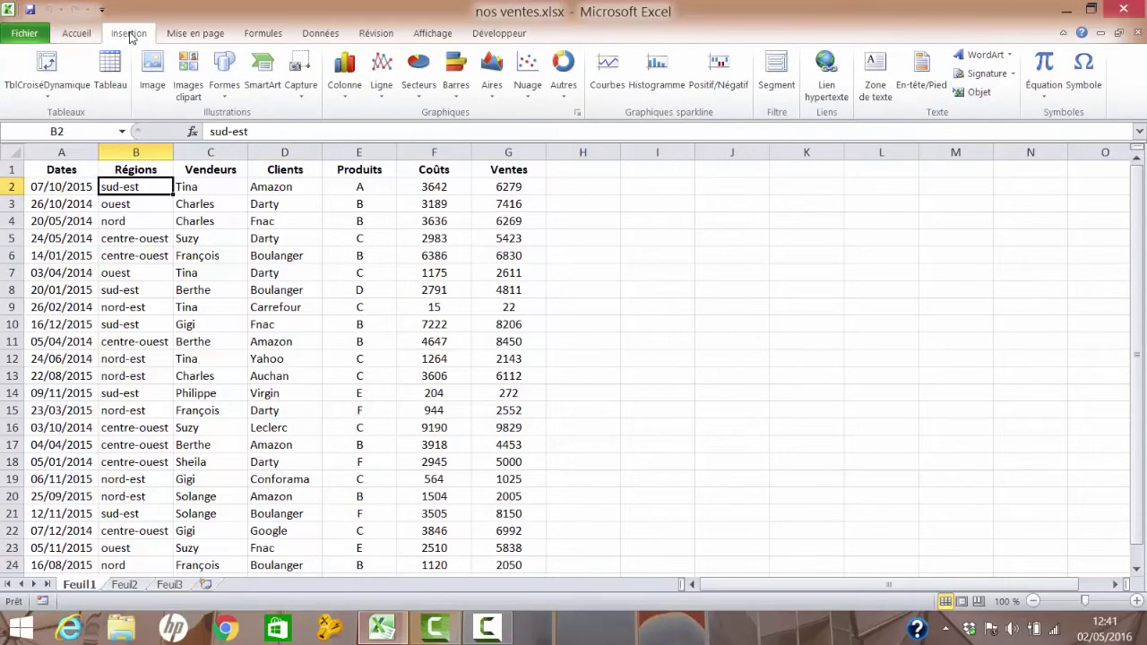
{"action": "left_click", "coordinate": [47, 79]}
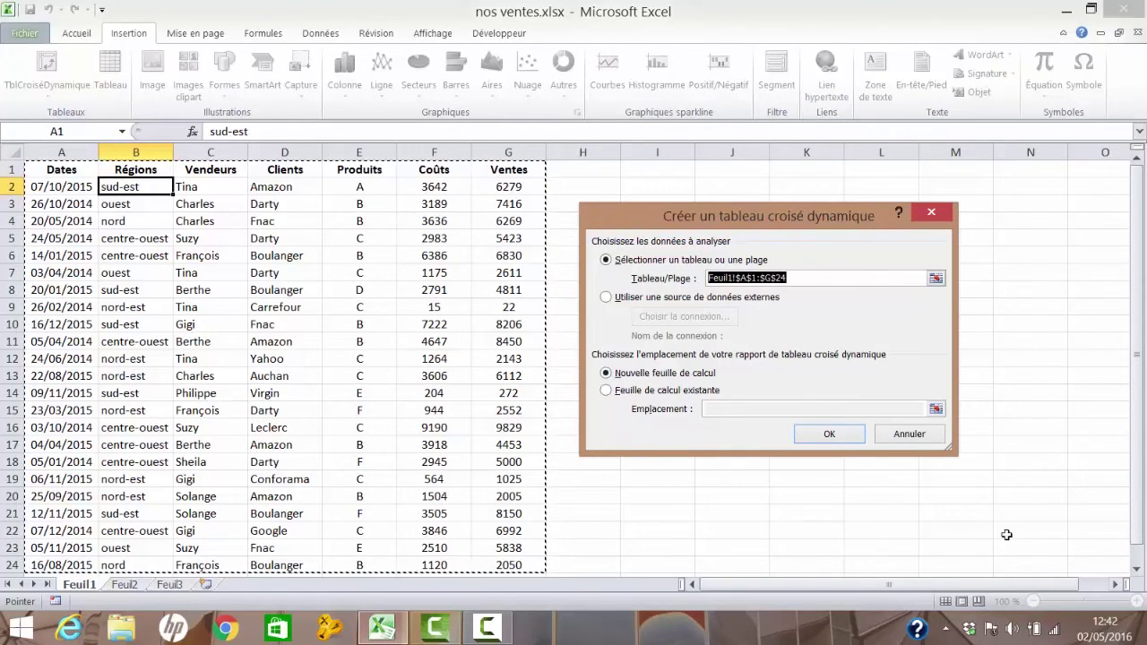
{"action": "left_click", "coordinate": [829, 436]}
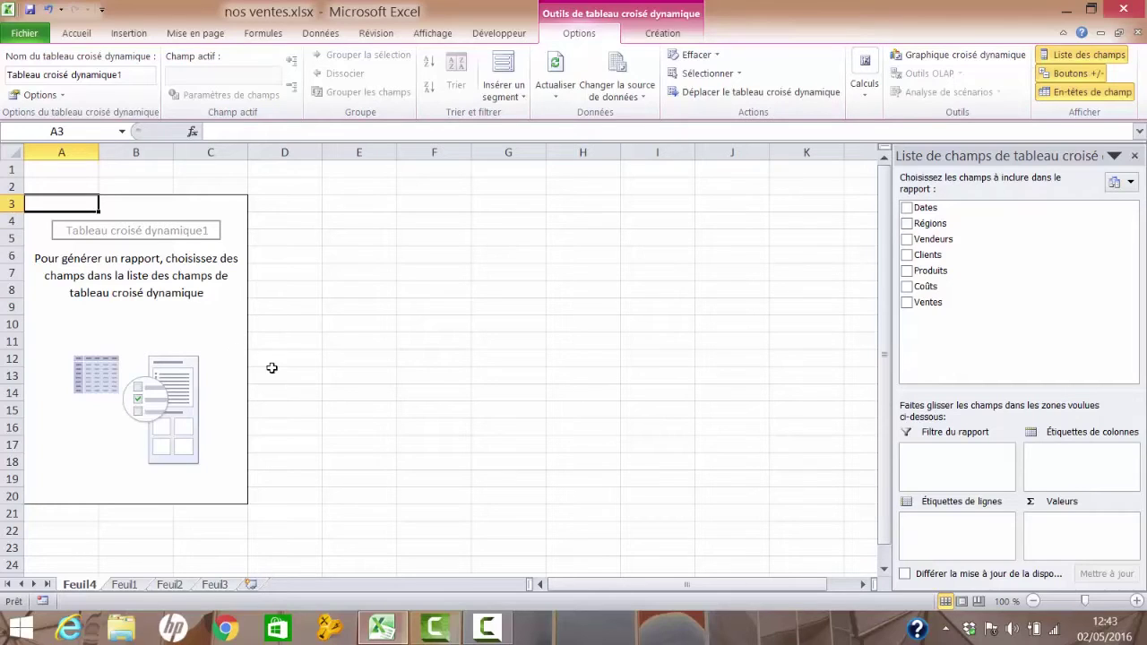
Step: Add the Vendeurs field to the pivot table's row labels and the Ventes field to its values
{"action": "mouse_move", "coordinate": [1144, 606]}
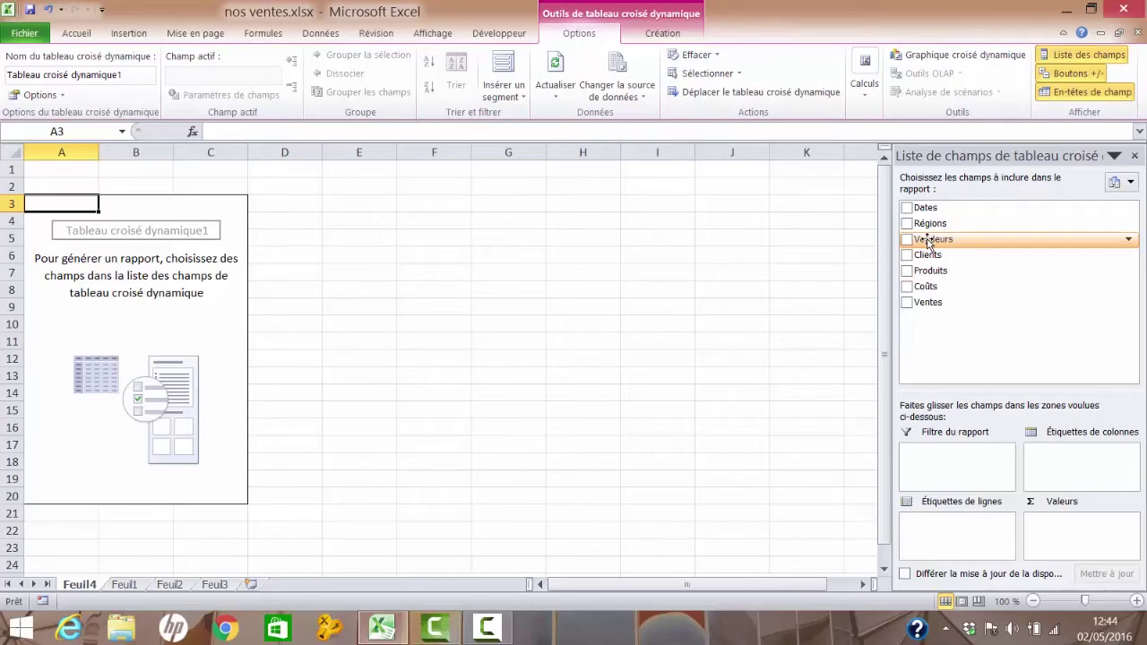
{"action": "left_click_drag", "start_coordinate": [929, 242], "coordinate": [955, 535]}
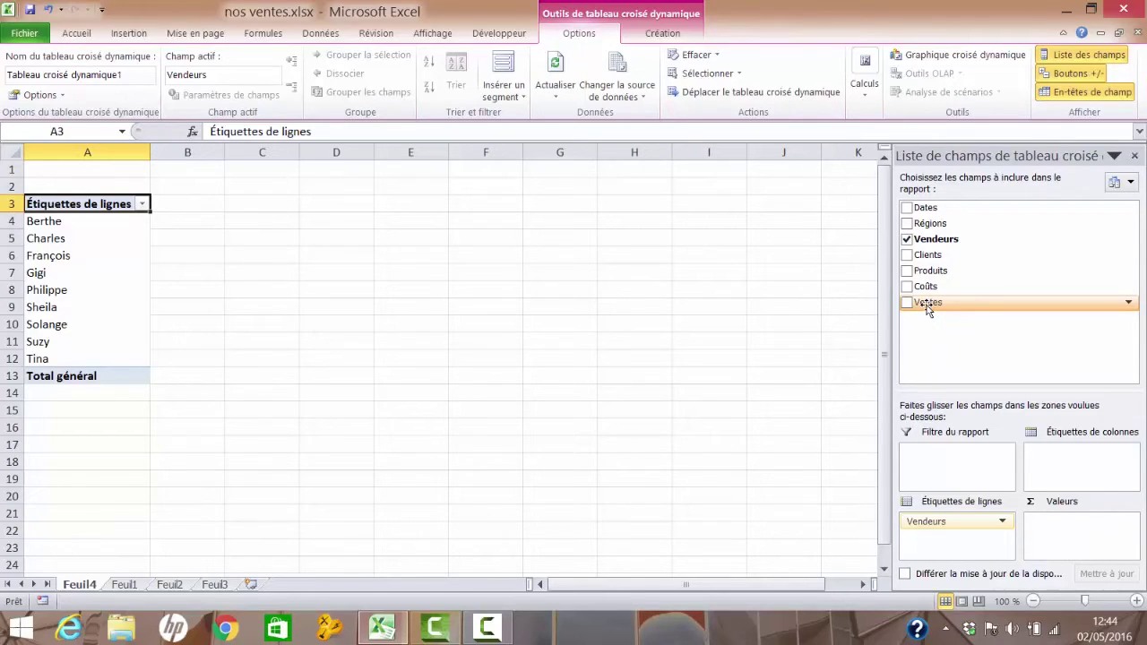
{"action": "left_click_drag", "start_coordinate": [929, 309], "coordinate": [1062, 536]}
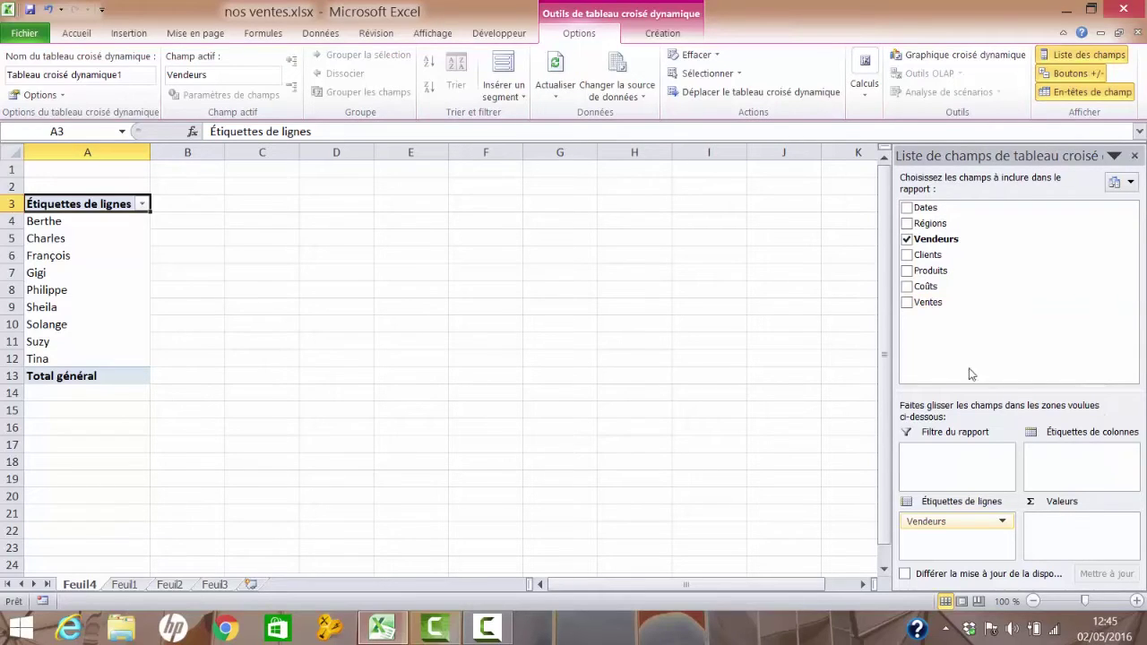
{"action": "left_click_drag", "start_coordinate": [923, 303], "coordinate": [1043, 522]}
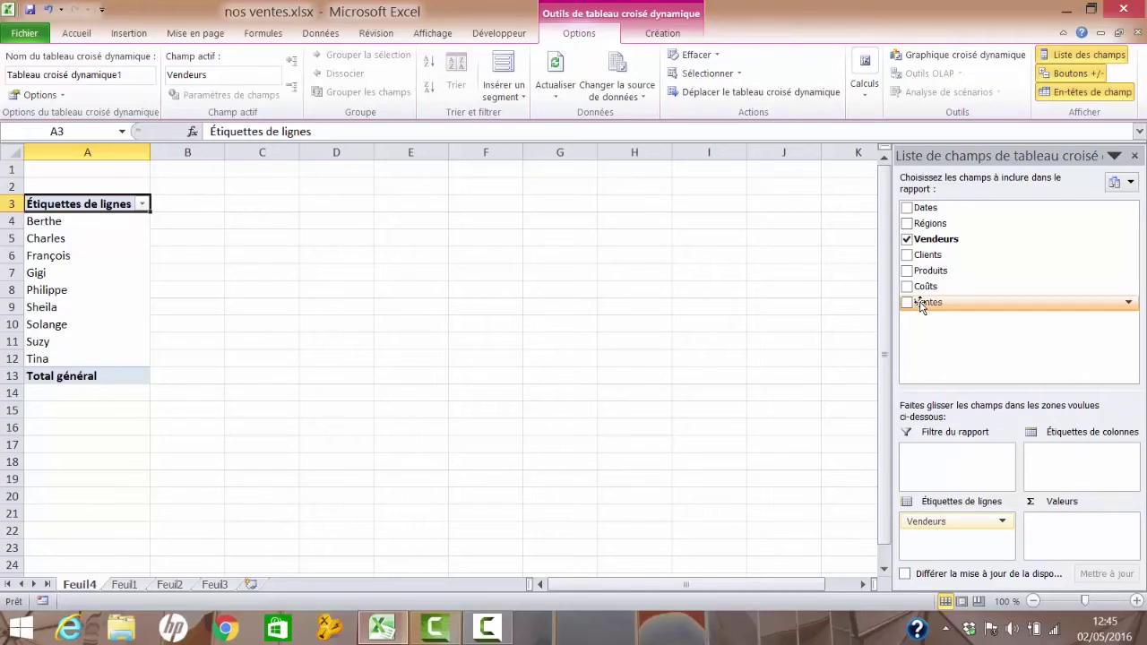
{"action": "left_click_drag", "start_coordinate": [916, 303], "coordinate": [1085, 540]}
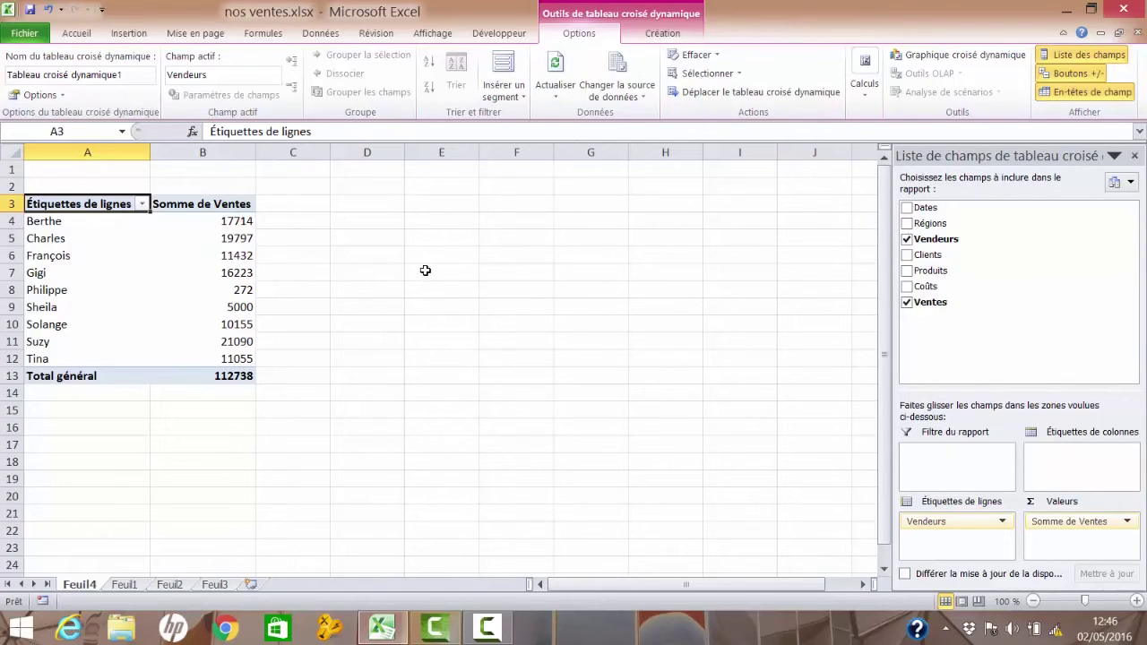
Step: Rename the pivot table's row label header as "Nos vendeurs" and the sales sum header as "Total des ventes"
{"action": "type", "text": "N"}
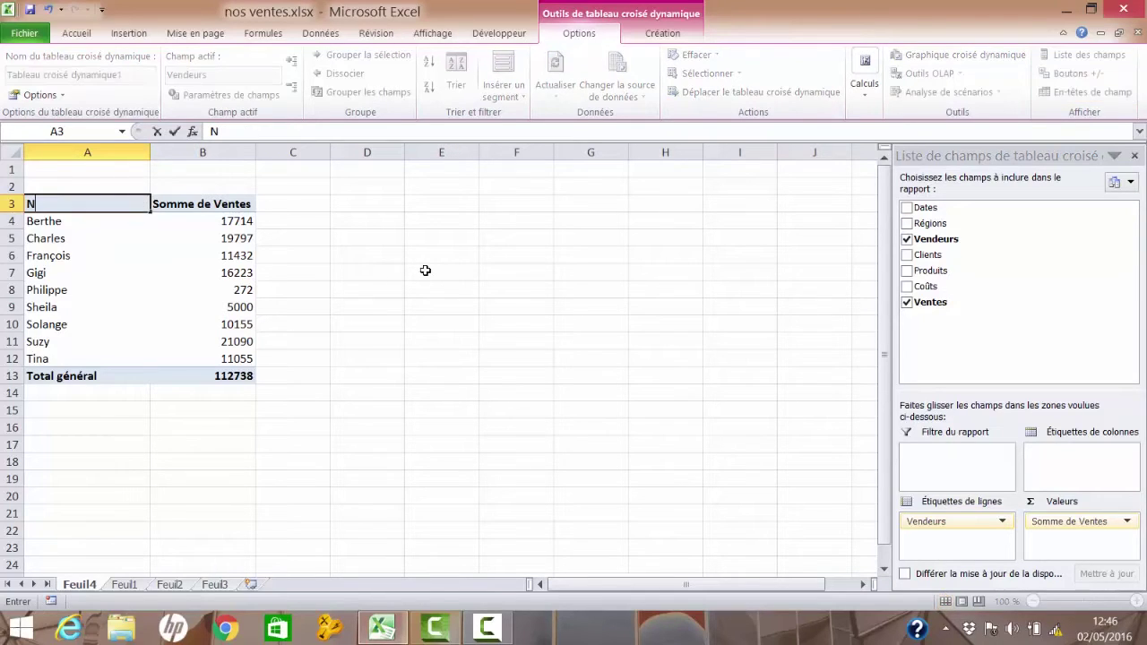
{"action": "type", "text": "os vendeur"}
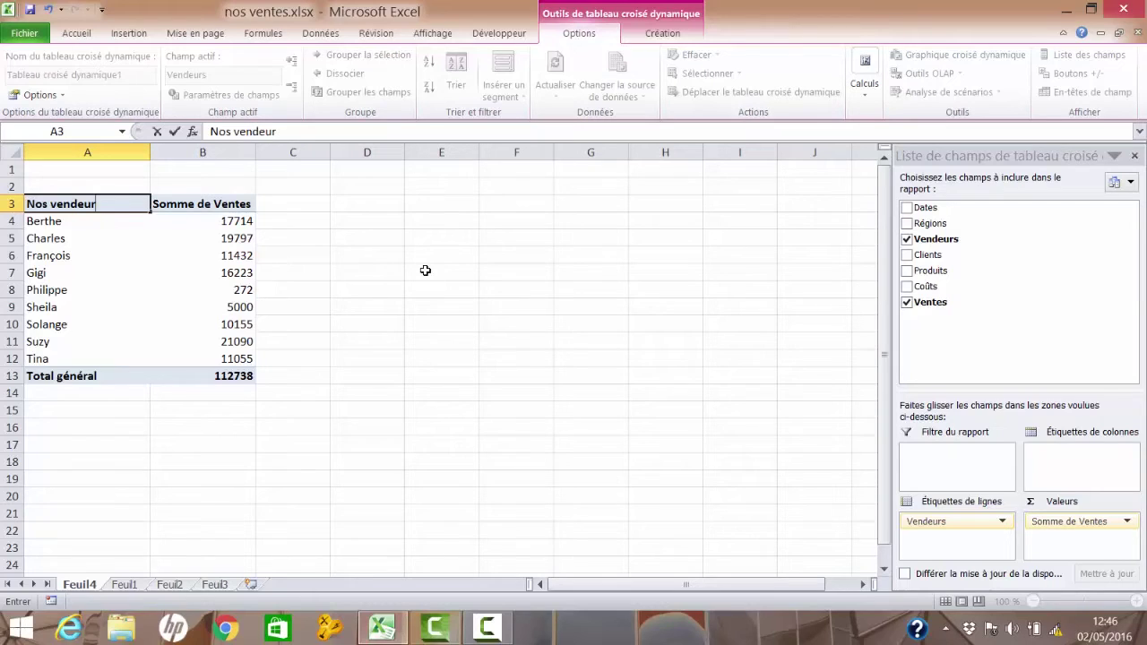
{"action": "type", "text": "s"}
{"action": "left_click", "coordinate": [181, 206]}
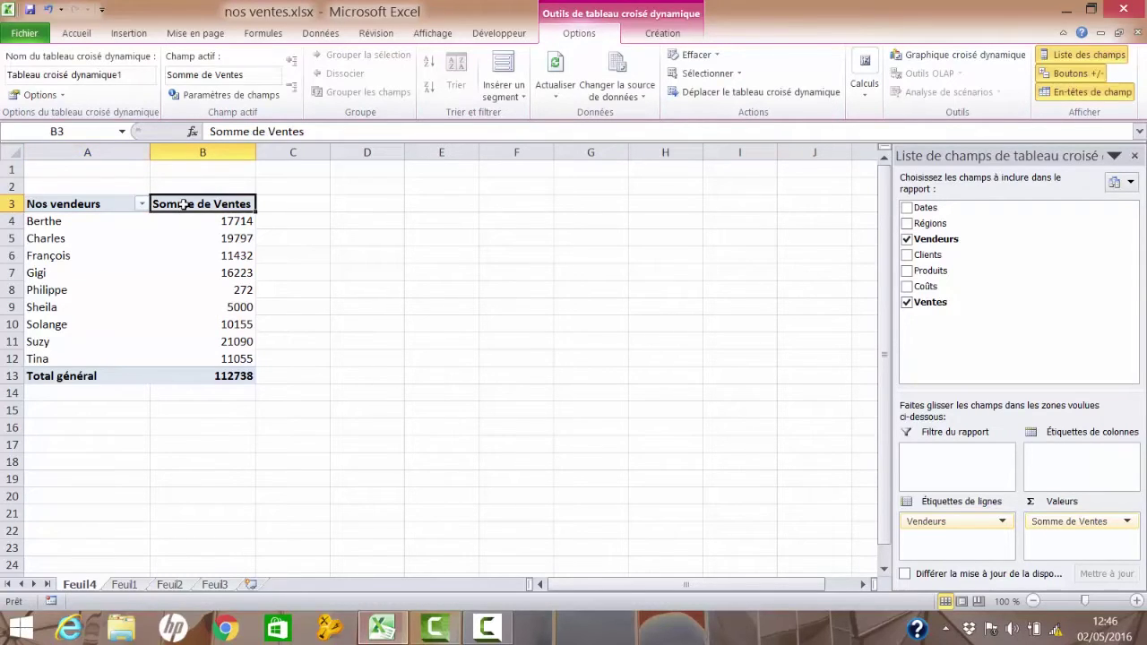
{"action": "type", "text": "Tota"}
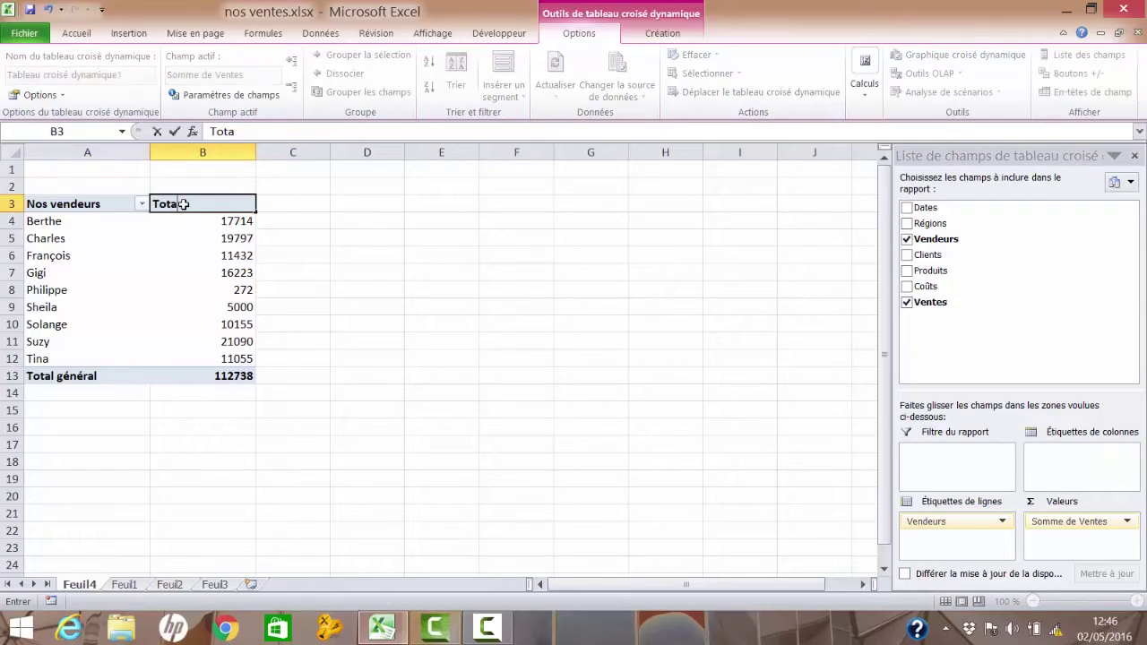
{"action": "type", "text": "l des ventes"}
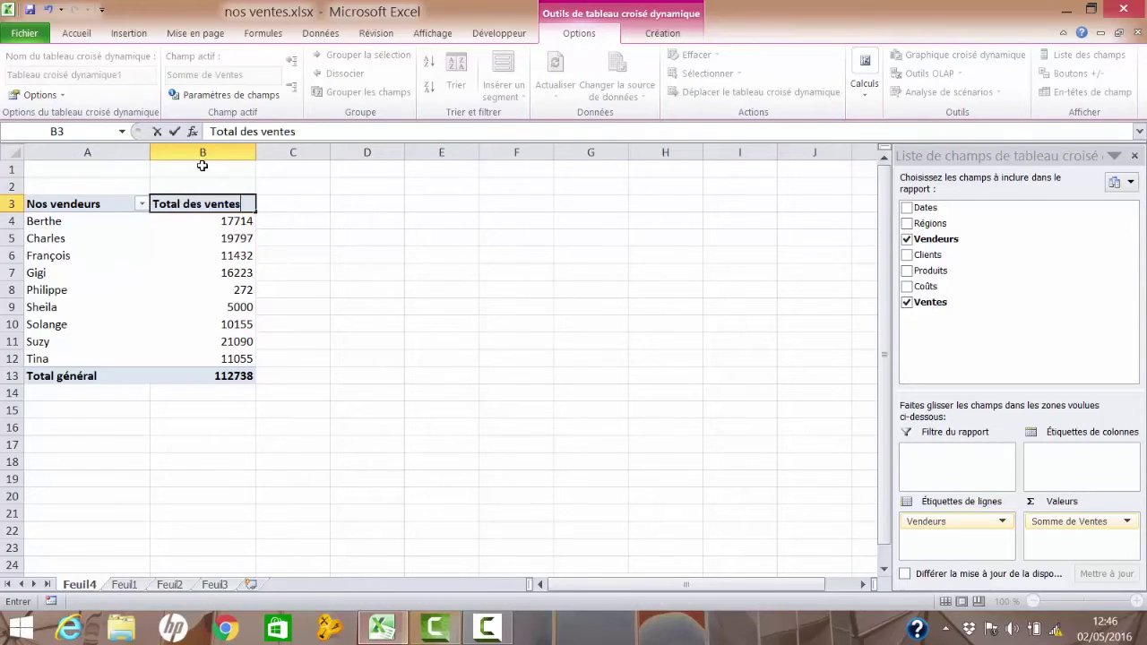
{"action": "left_click", "coordinate": [369, 421]}
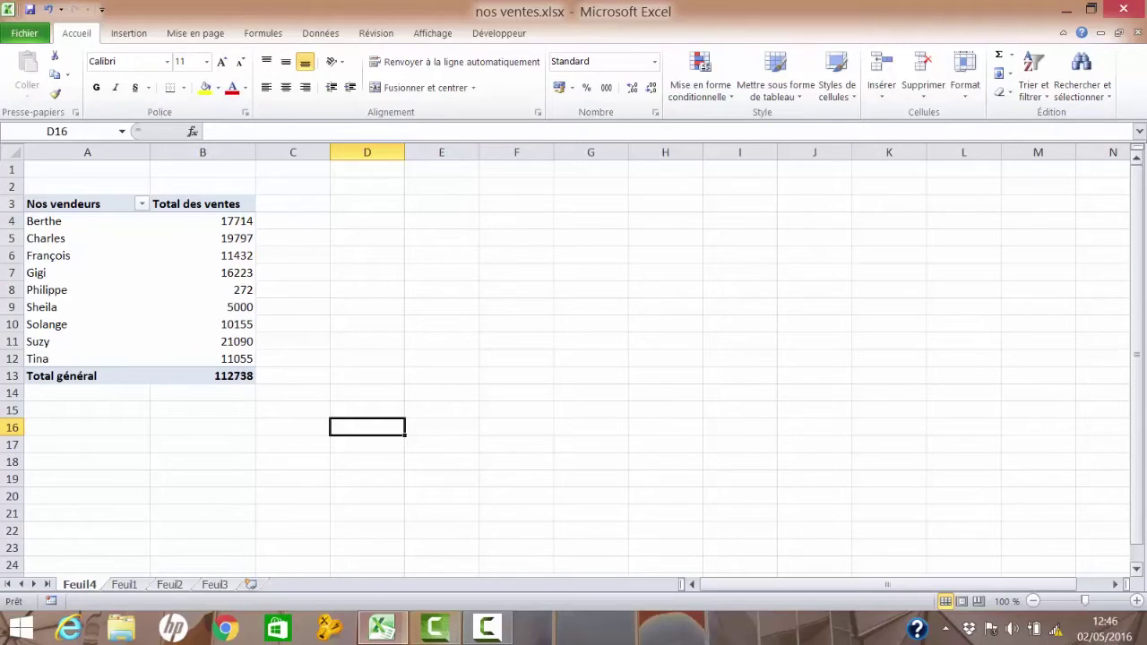
{"action": "left_click", "coordinate": [146, 276]}
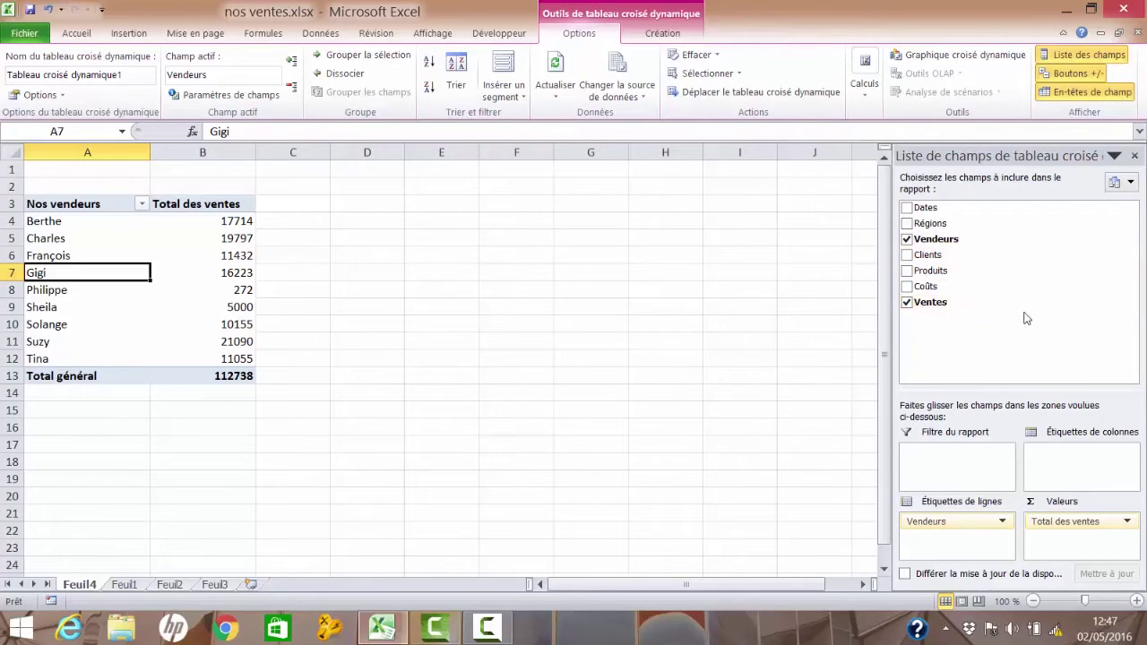
{"action": "left_click", "coordinate": [534, 339]}
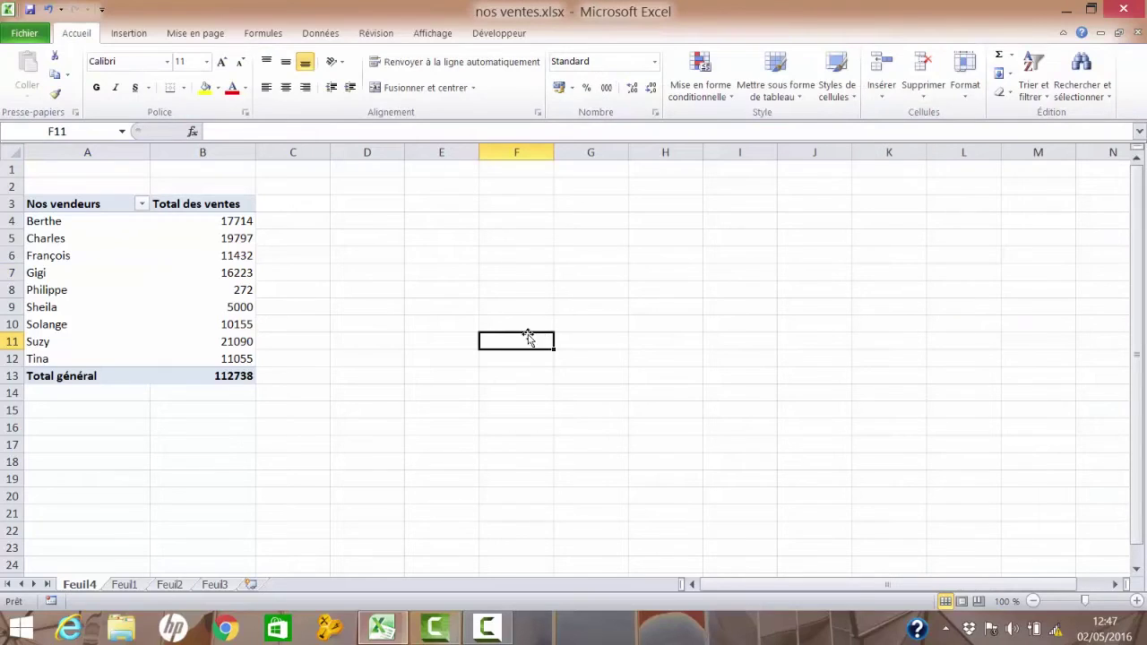
Step: Open the value field settings of Total des ventes and review the available calculation types for summarizing it
{"action": "left_click", "coordinate": [130, 259]}
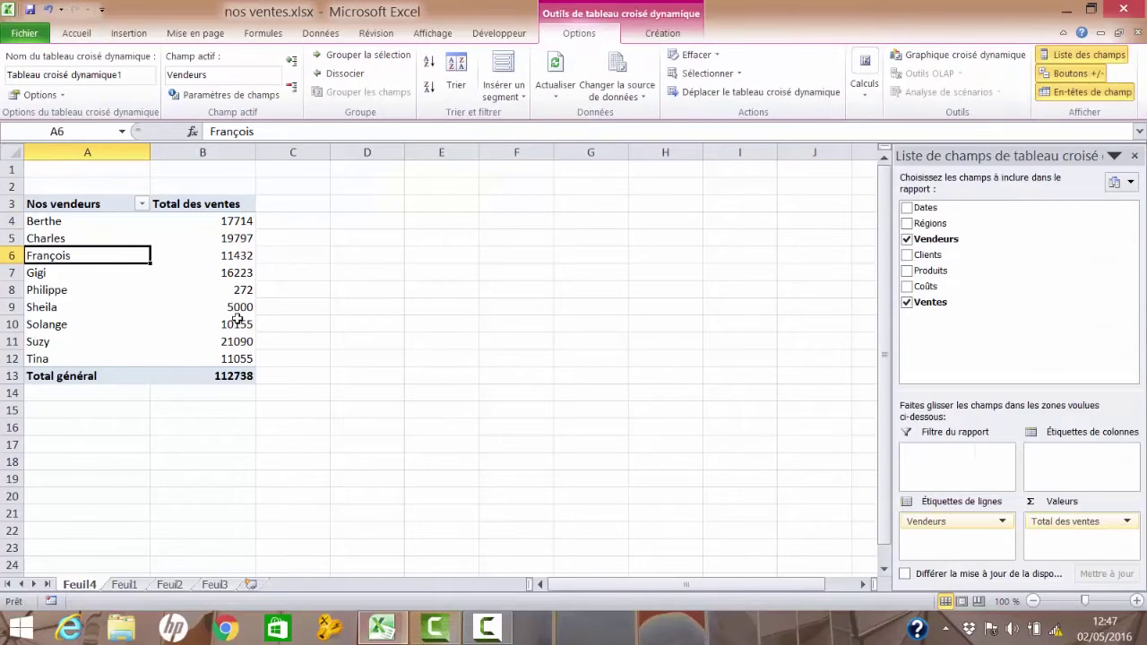
{"action": "mouse_move", "coordinate": [238, 372]}
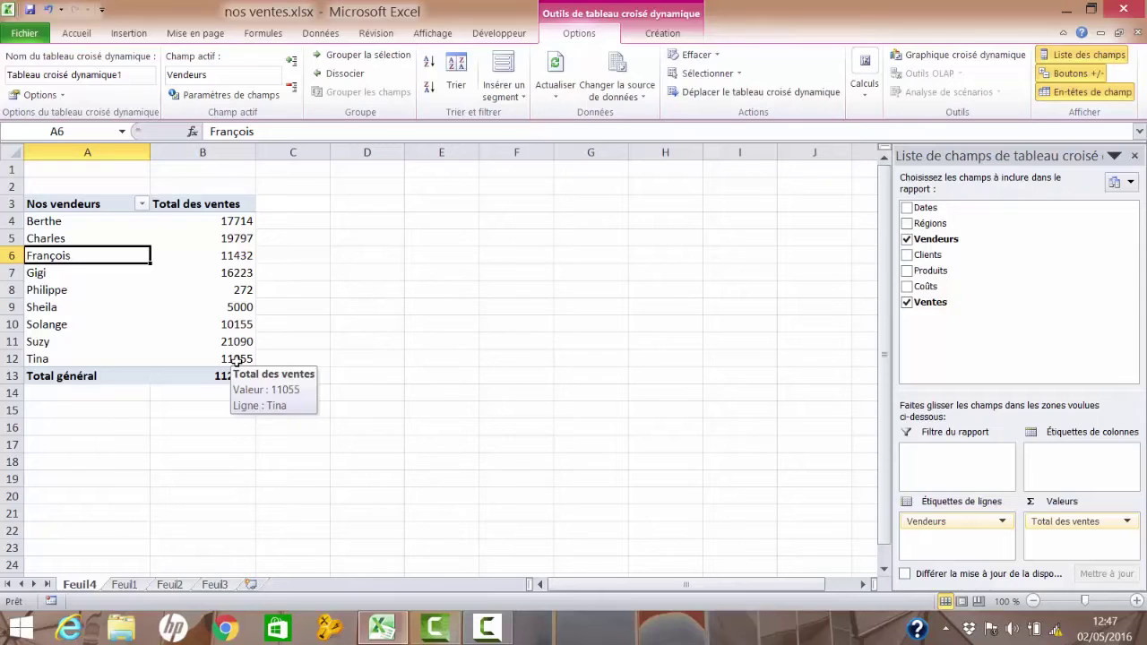
{"action": "mouse_move", "coordinate": [240, 222]}
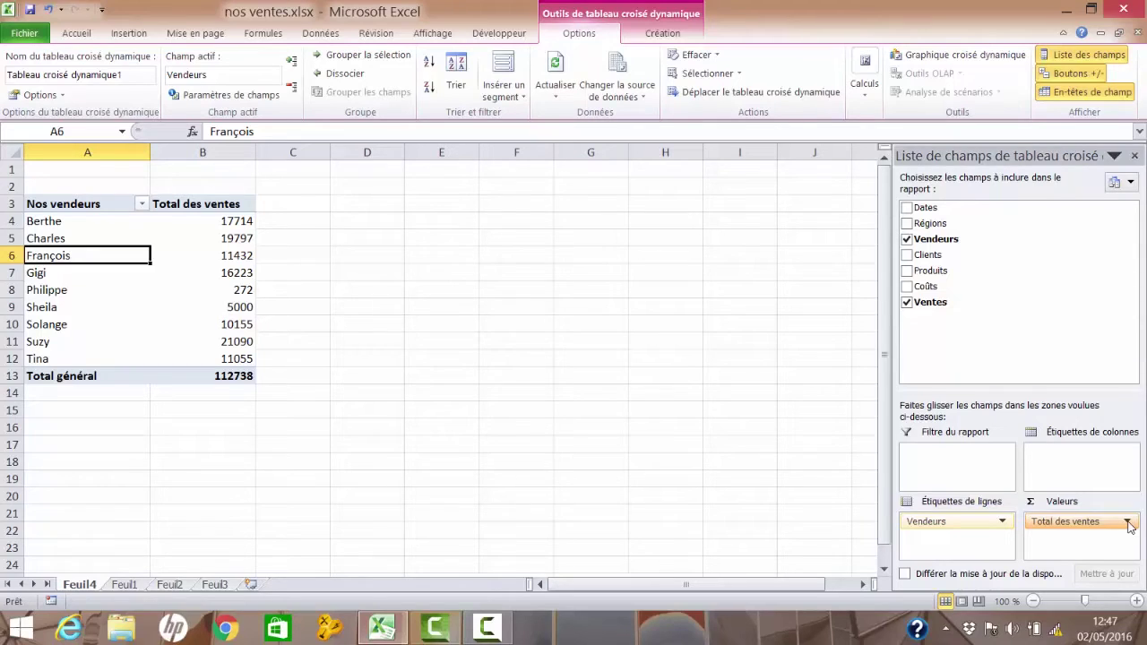
{"action": "left_click", "coordinate": [1128, 523]}
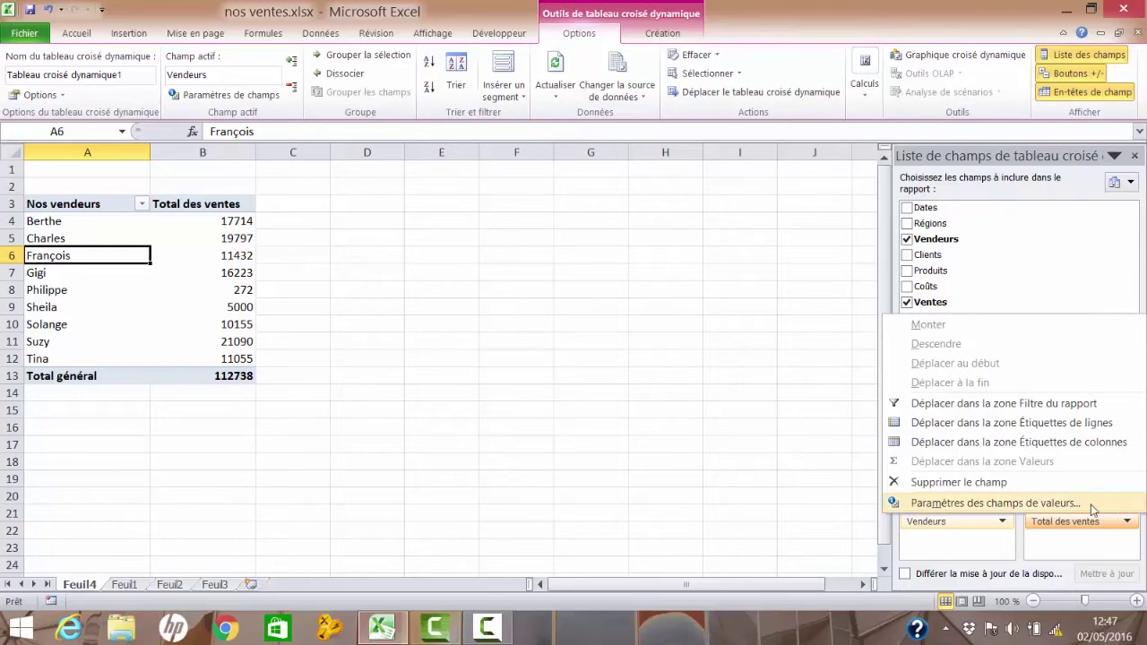
{"action": "left_click", "coordinate": [1056, 504]}
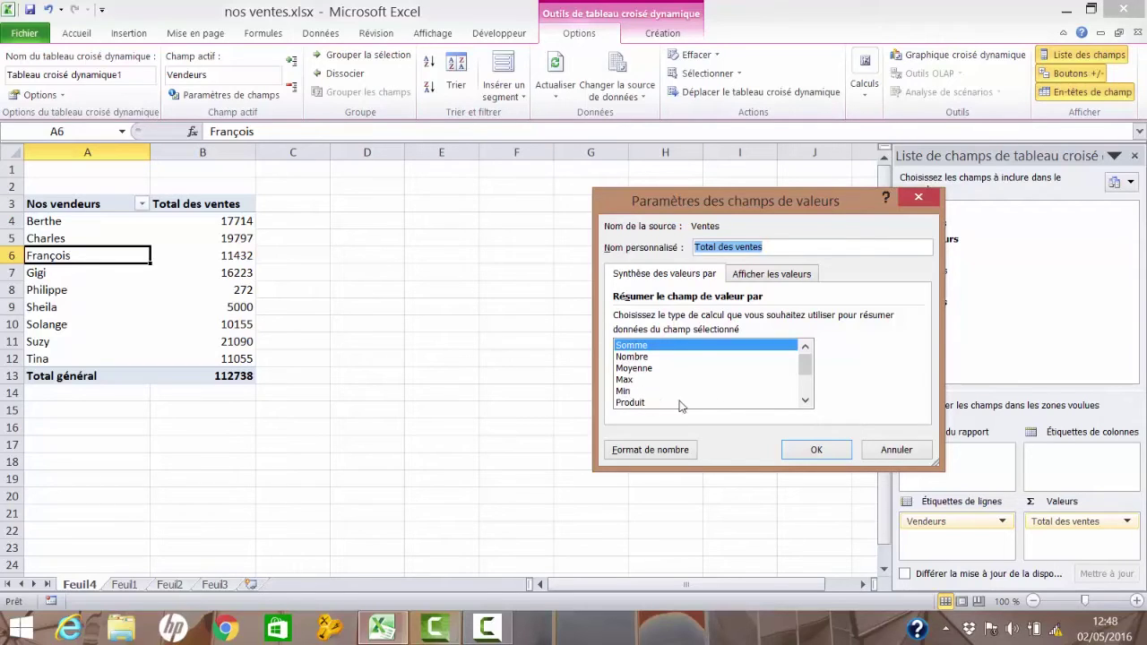
{"action": "left_click", "coordinate": [805, 400]}
{"action": "left_click", "coordinate": [805, 401]}
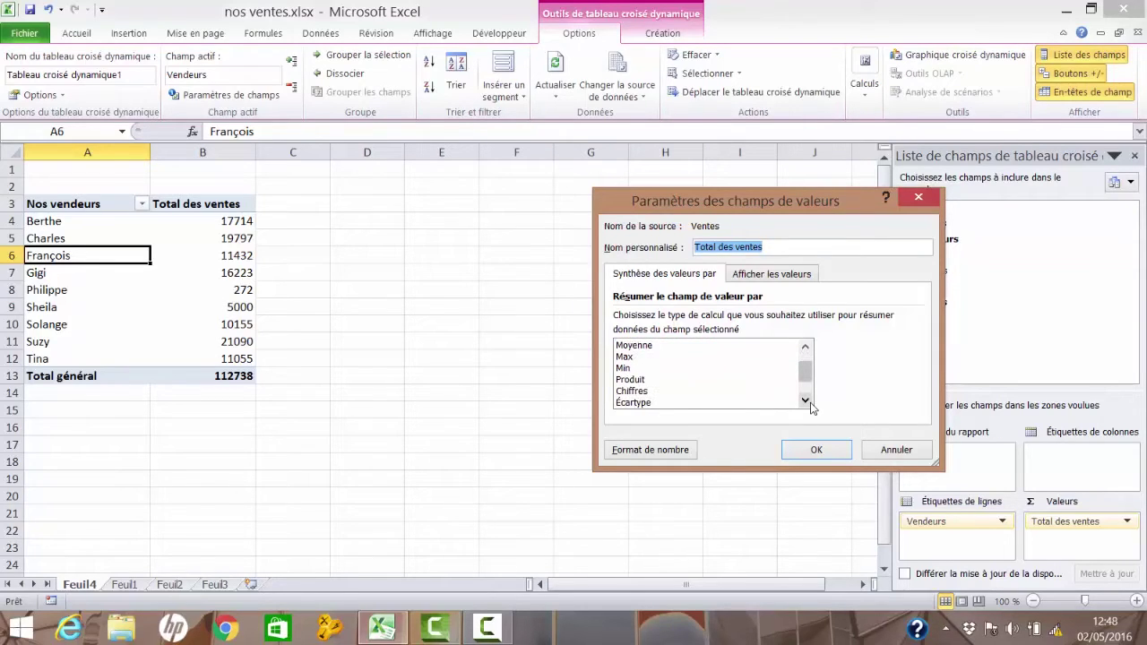
{"action": "left_click", "coordinate": [806, 400]}
{"action": "left_click", "coordinate": [806, 400]}
{"action": "left_click", "coordinate": [805, 400]}
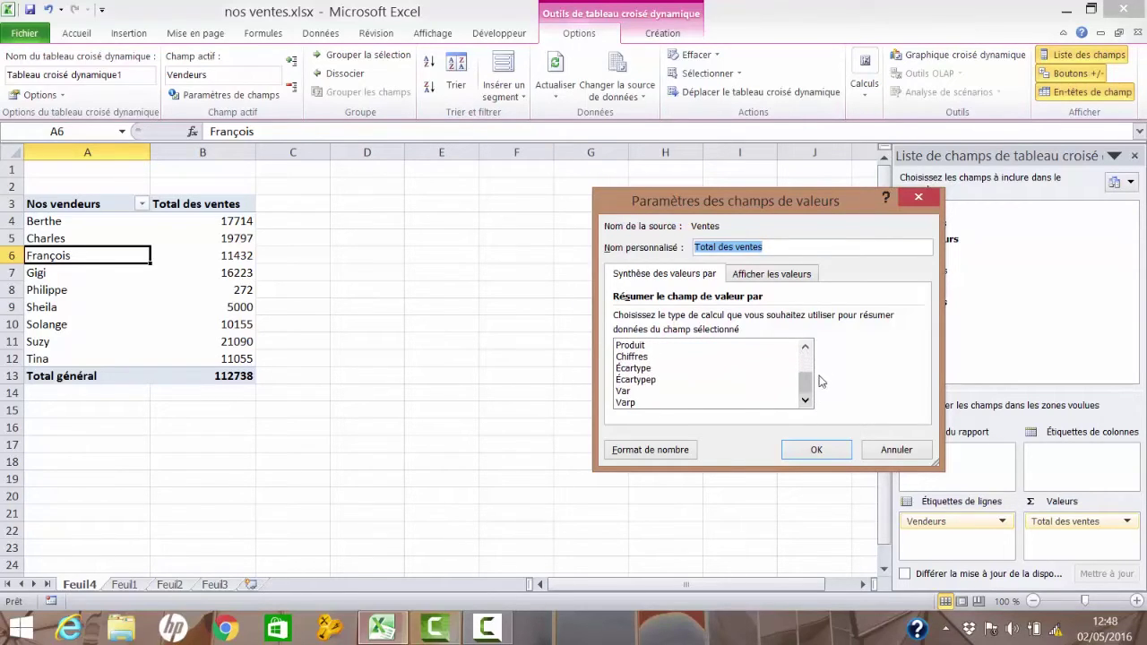
{"action": "left_click", "coordinate": [806, 348]}
{"action": "left_click", "coordinate": [806, 348]}
{"action": "left_click", "coordinate": [806, 348]}
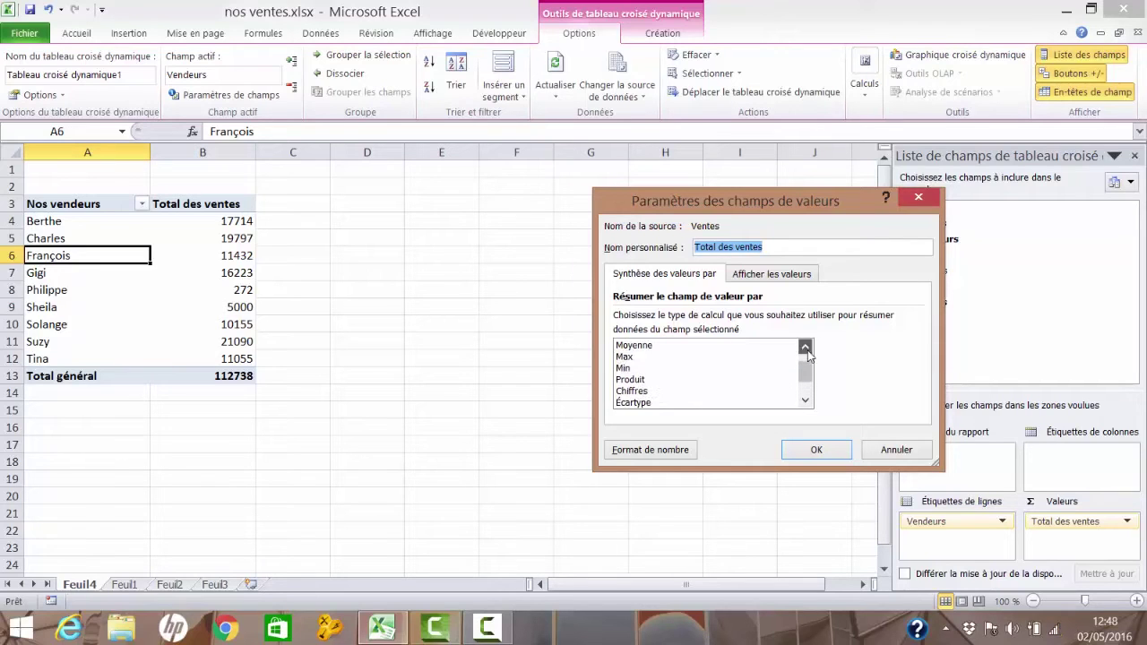
{"action": "left_click", "coordinate": [805, 348]}
{"action": "left_click", "coordinate": [806, 348]}
{"action": "left_click", "coordinate": [806, 348]}
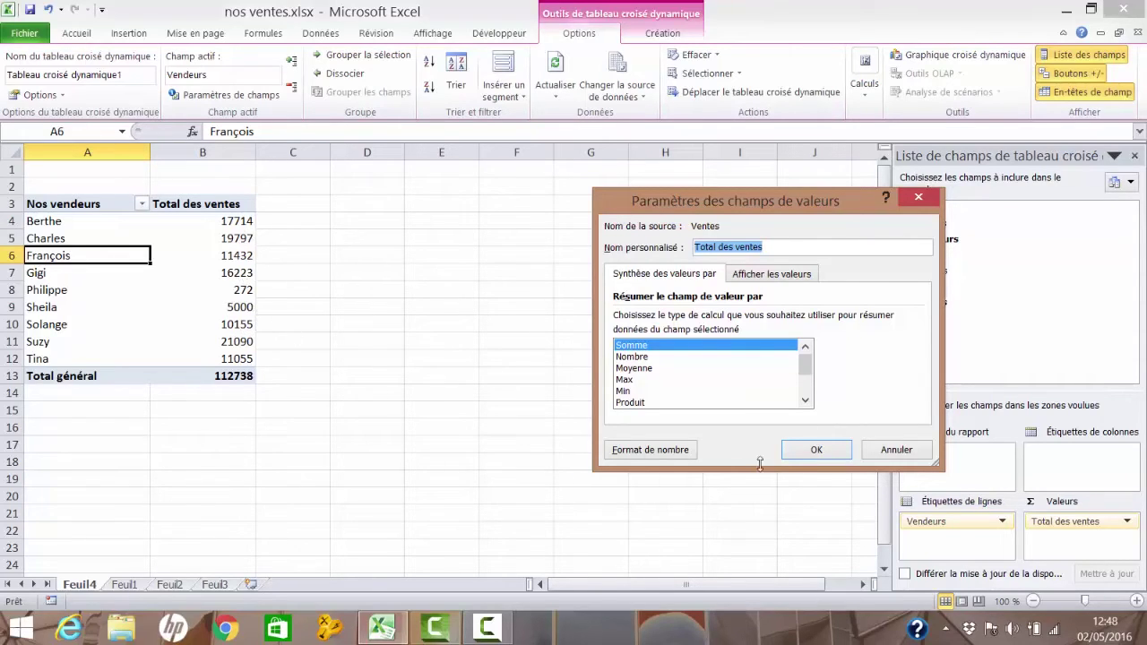
Step: Format the Total des ventes values as Monétaire with 2 decimals and the € symbol, and apply the field settings
{"action": "left_click", "coordinate": [656, 452]}
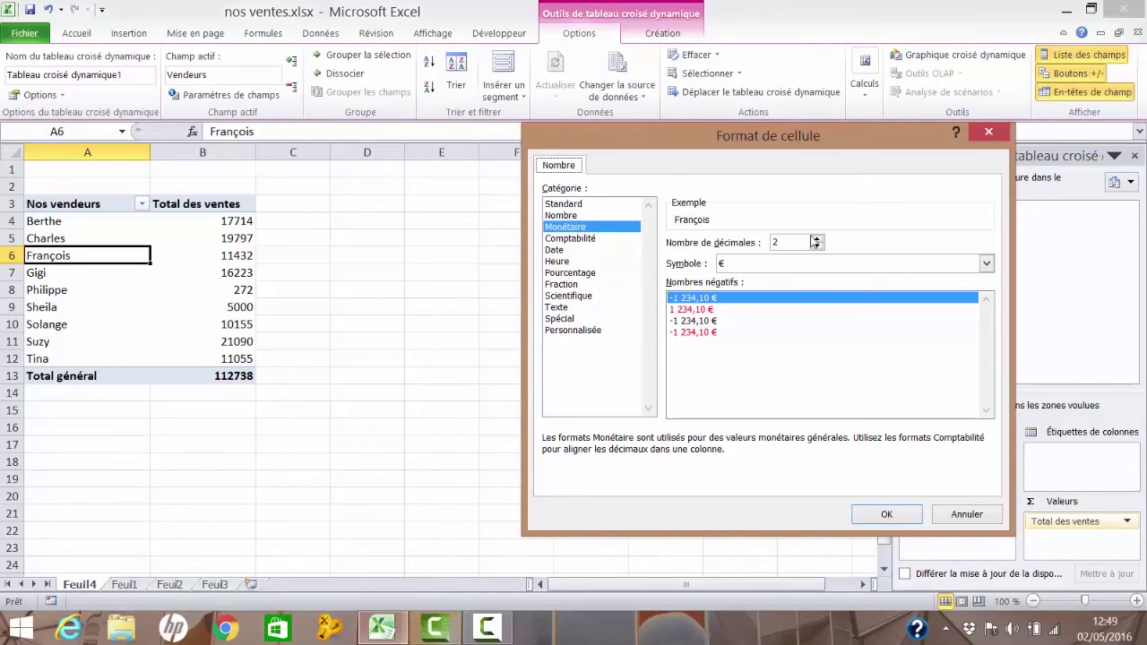
{"action": "left_click", "coordinate": [890, 514]}
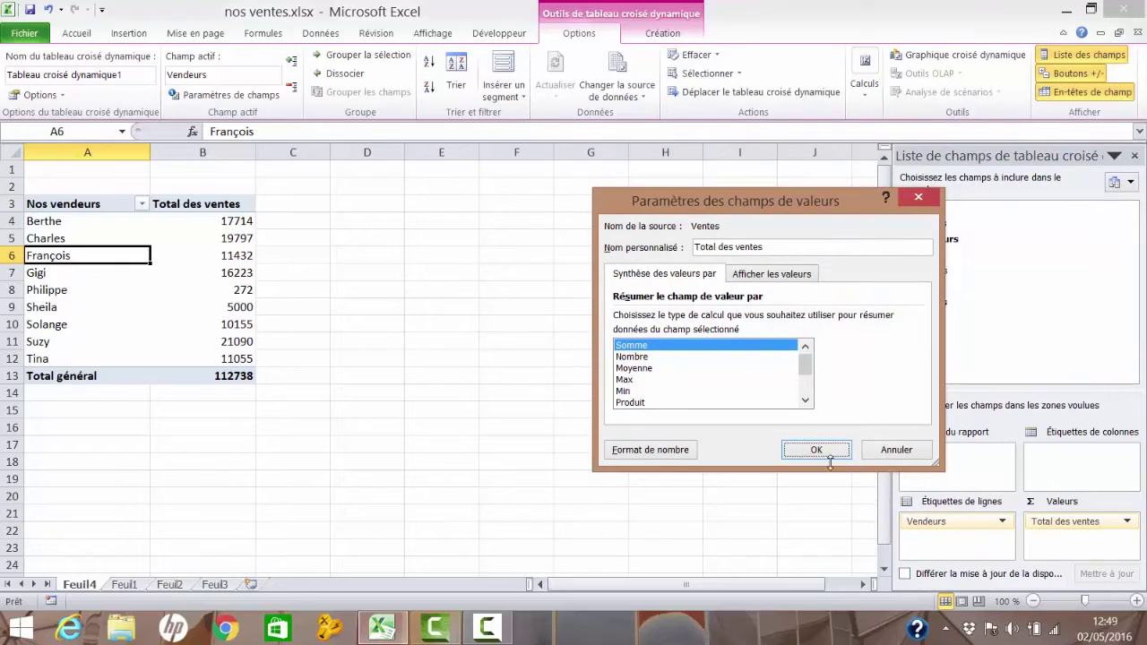
{"action": "left_click", "coordinate": [816, 450]}
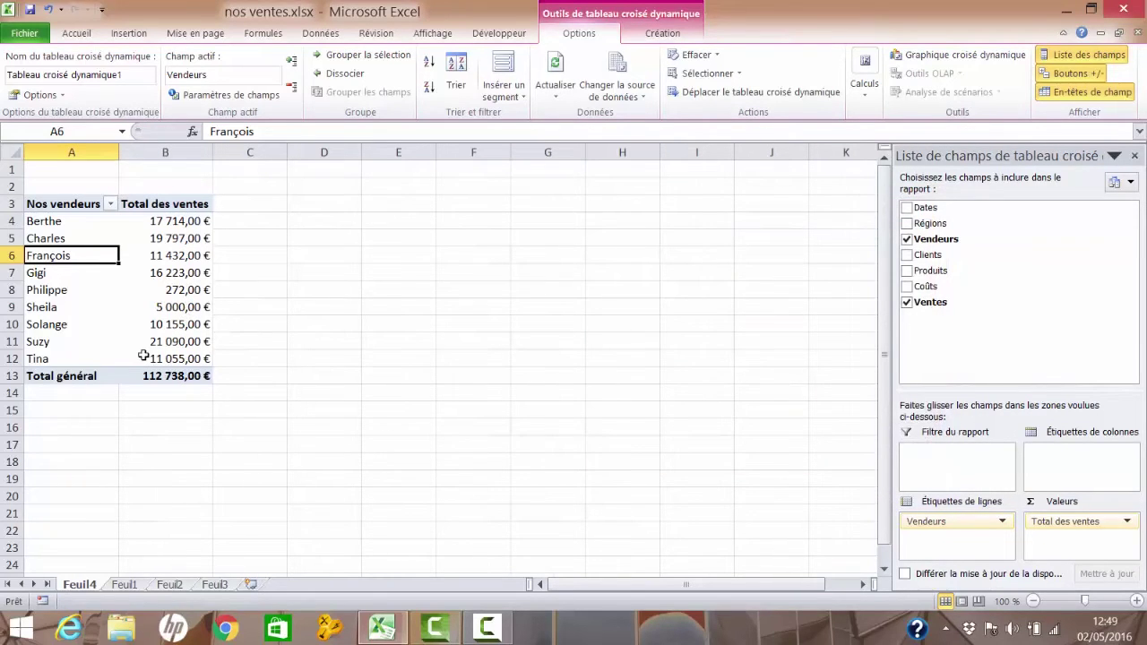
Step: Add the Régions field above Vendeurs in the row labels to group the salespeople by region
{"action": "mouse_move", "coordinate": [167, 225]}
{"action": "mouse_move", "coordinate": [194, 315]}
{"action": "mouse_move", "coordinate": [65, 240]}
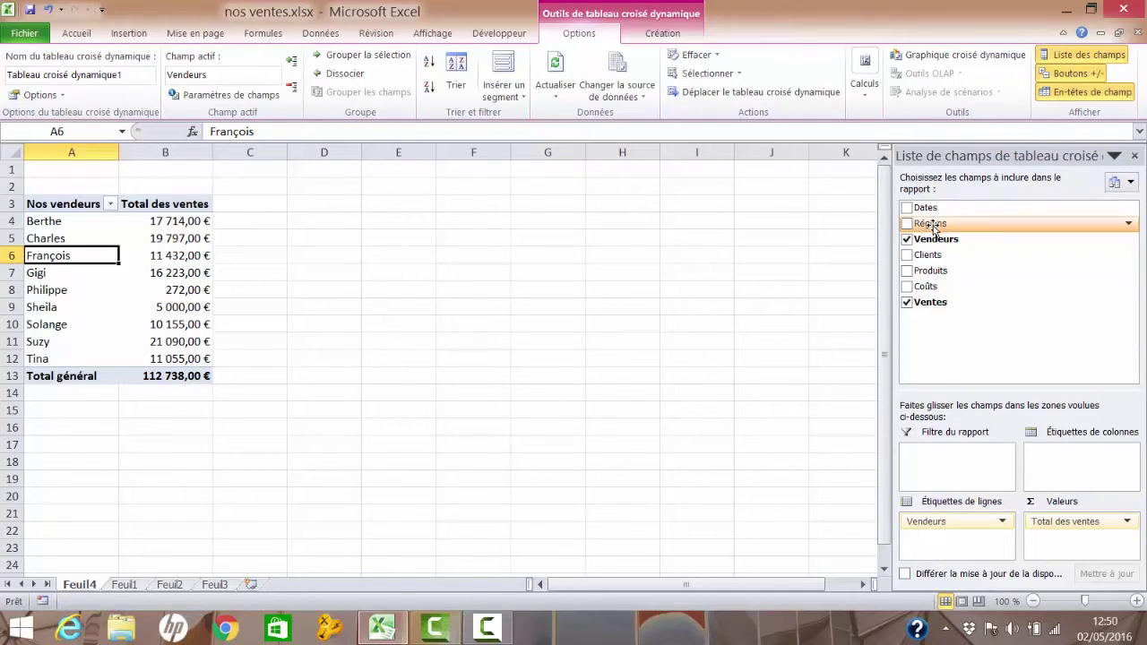
{"action": "left_click_drag", "start_coordinate": [933, 226], "coordinate": [953, 521]}
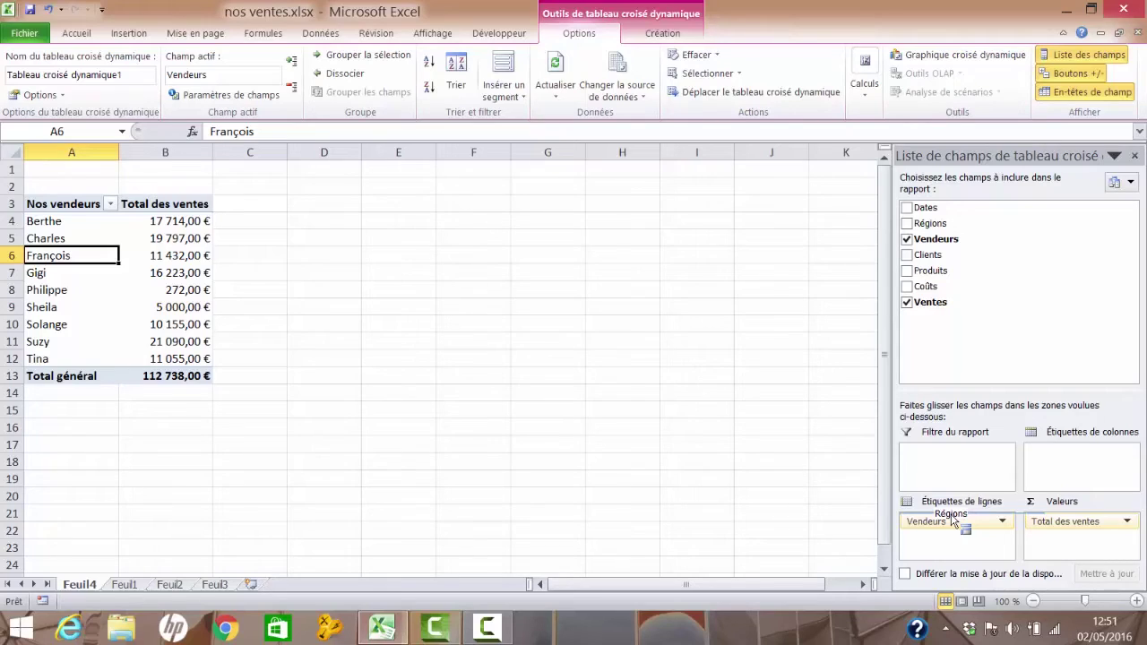
{"action": "mouse_move", "coordinate": [952, 522]}
{"action": "left_mouse_down"}
{"action": "mouse_move", "coordinate": [953, 535]}
{"action": "mouse_move", "coordinate": [955, 520]}
{"action": "left_mouse_up"}
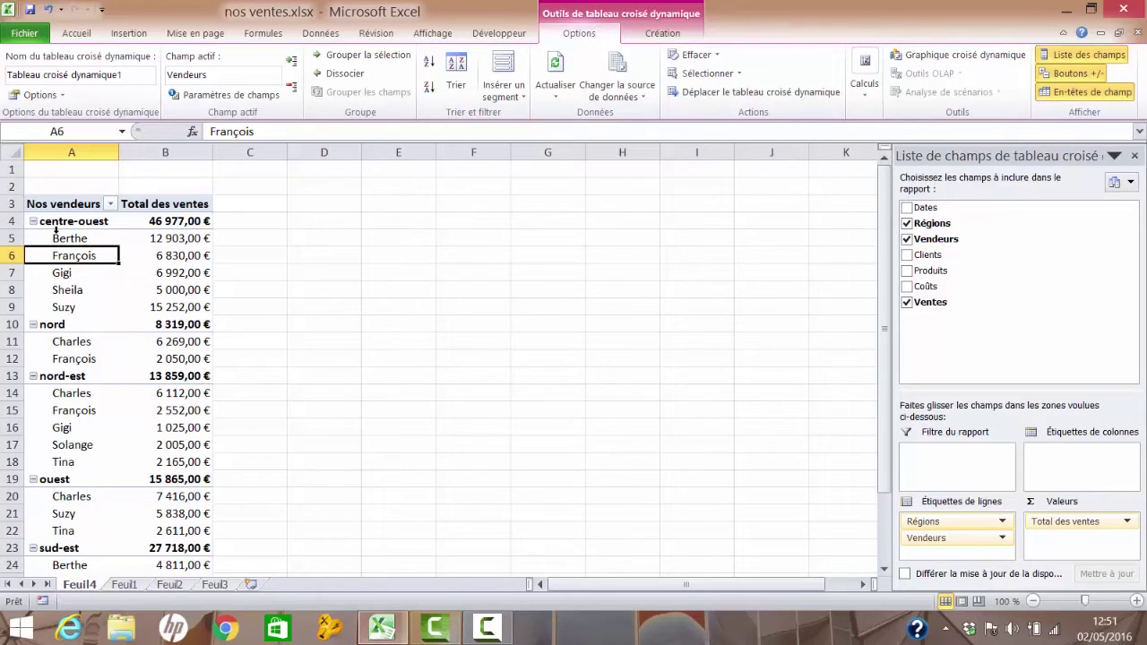
{"action": "mouse_move", "coordinate": [136, 235]}
Step: Remove the Régions and Vendeurs fields from the pivot table's row labels, keeping only the sales total
{"action": "left_click_drag", "start_coordinate": [927, 529], "coordinate": [1026, 318]}
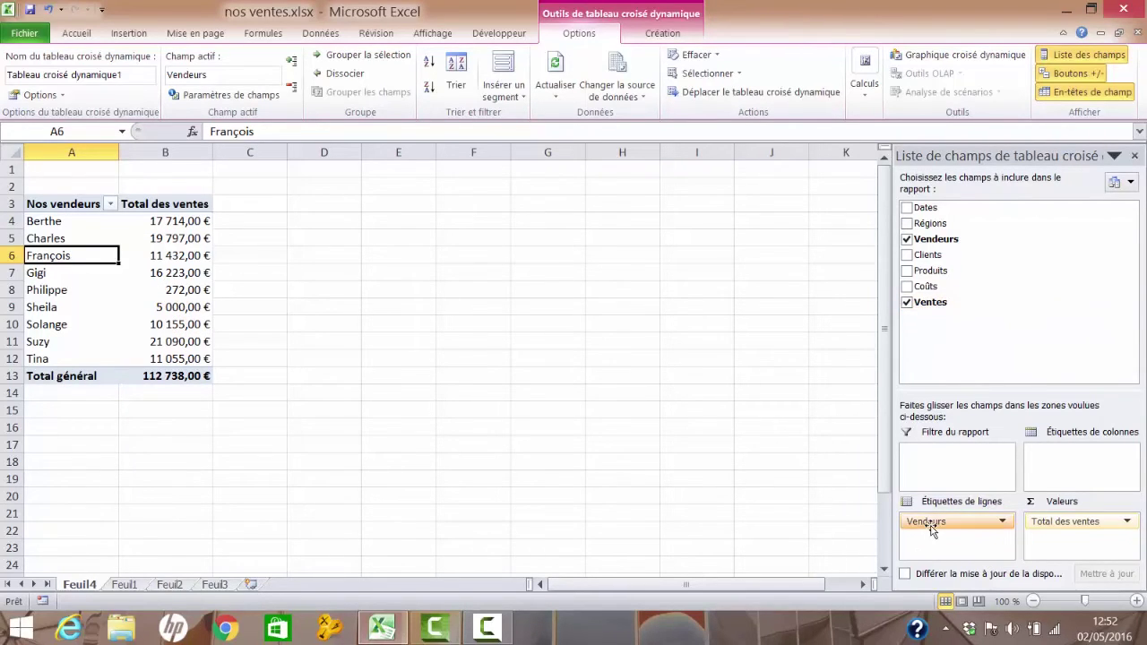
{"action": "left_click", "coordinate": [907, 240]}
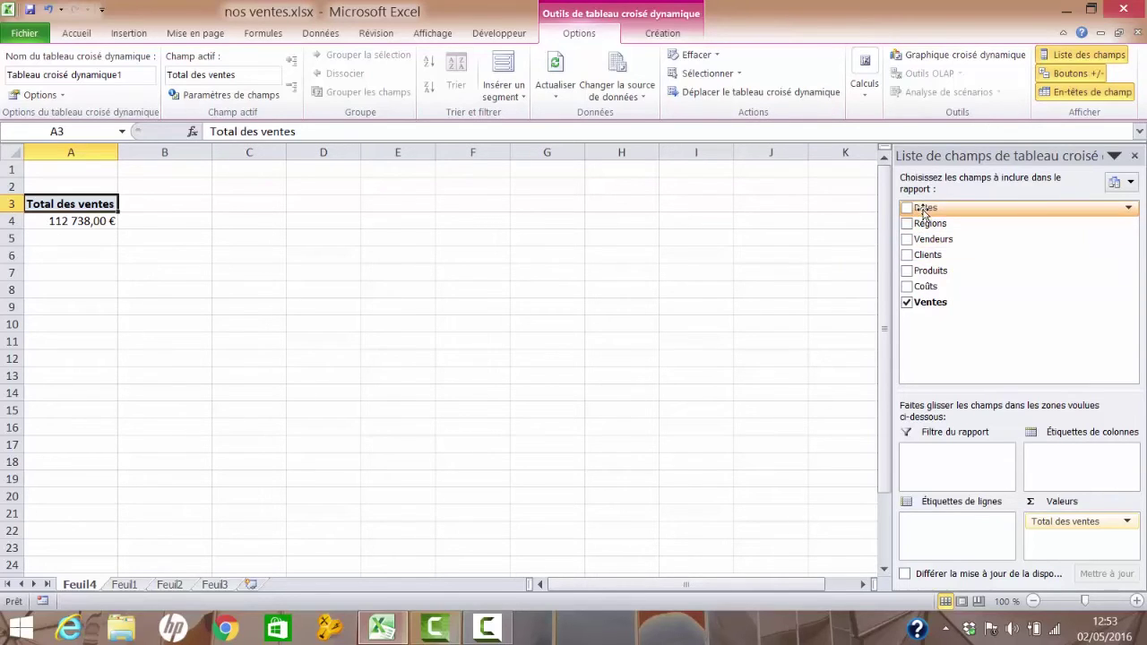
Step: Add the Dates field to the pivot table's row labels and rename the row label header as "Les dates"
{"action": "left_click_drag", "start_coordinate": [925, 213], "coordinate": [963, 549]}
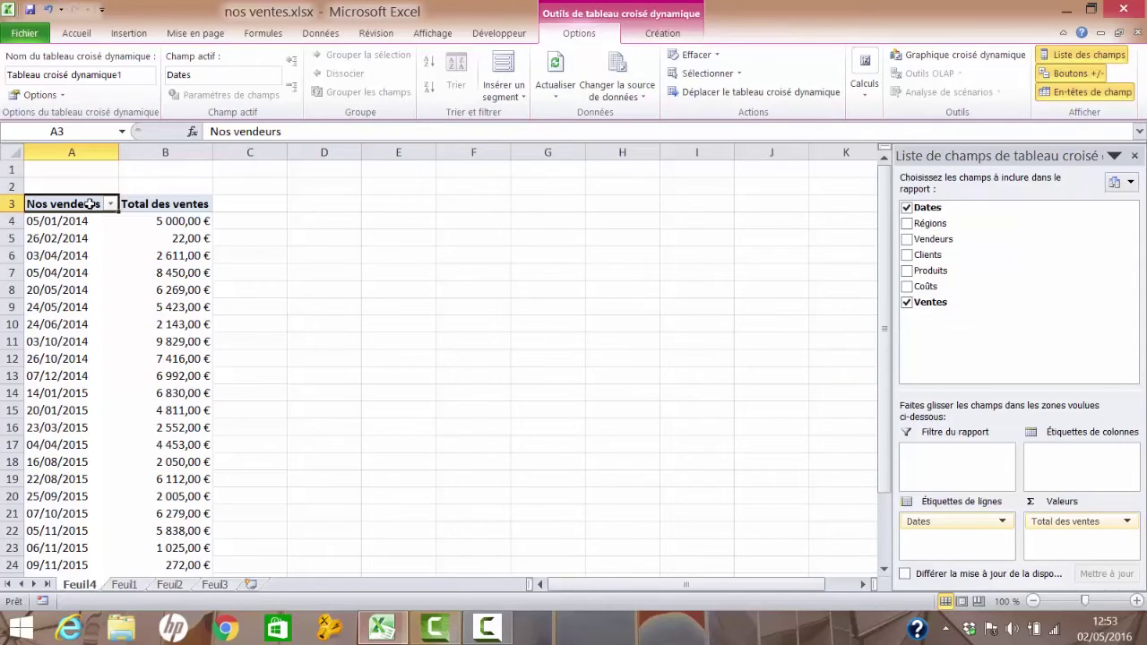
{"action": "type", "text": "Les dates"}
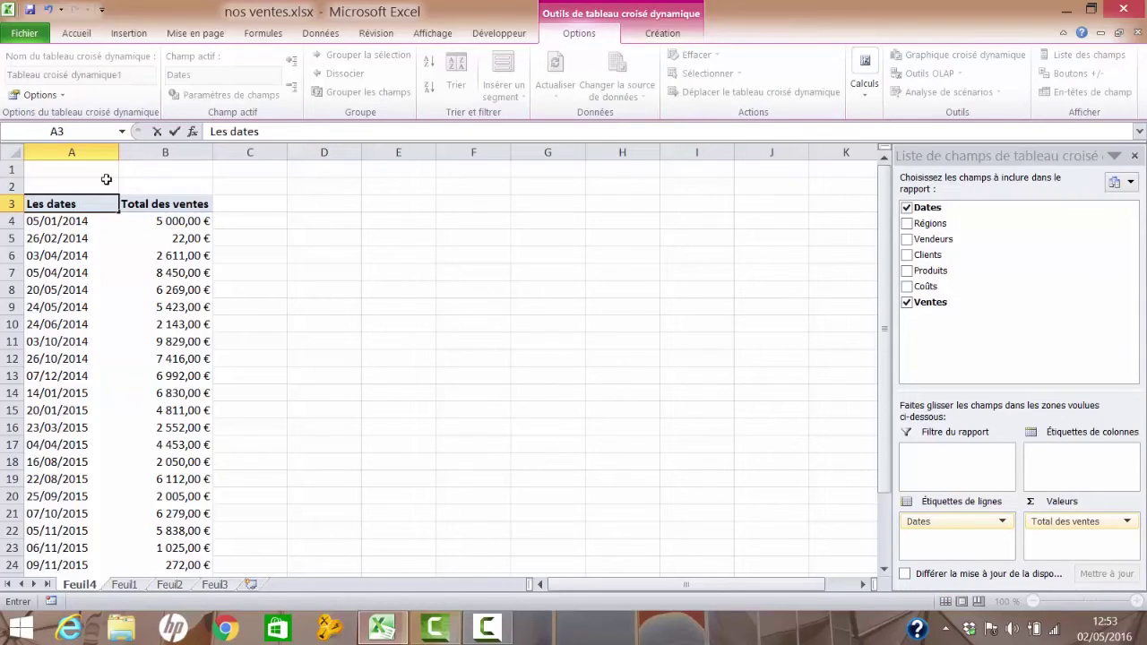
{"action": "left_click", "coordinate": [284, 292]}
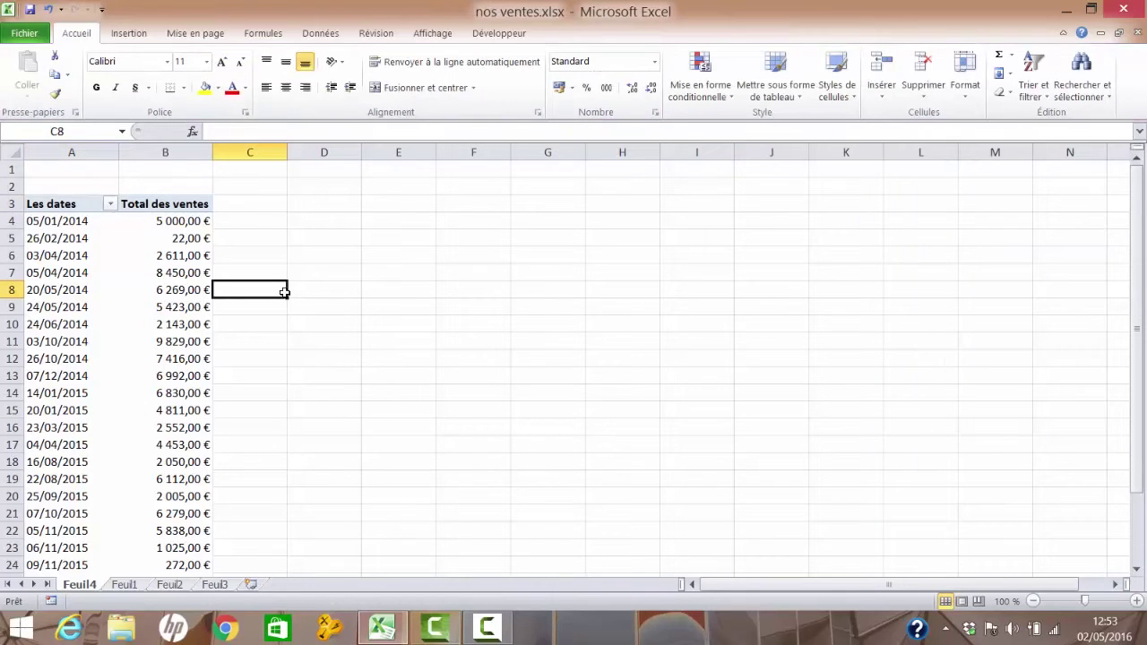
Step: Group the dates in the pivot table's row labels by Mois, keeping the automatic start and end dates
{"action": "left_click", "coordinate": [112, 256]}
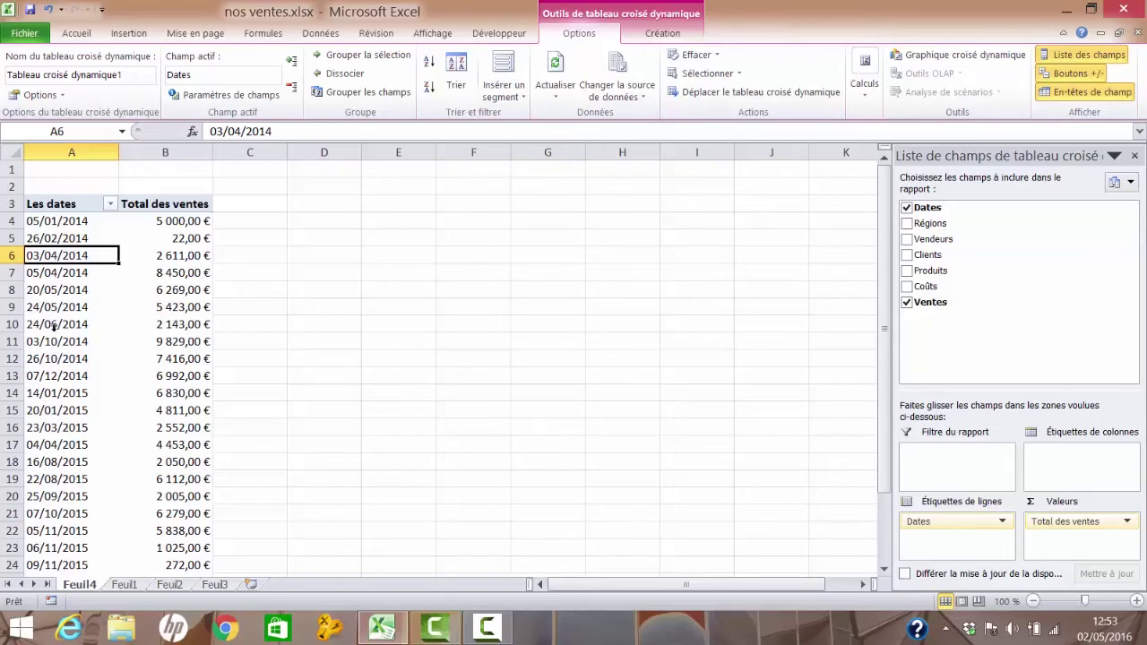
{"action": "right_click", "coordinate": [56, 226]}
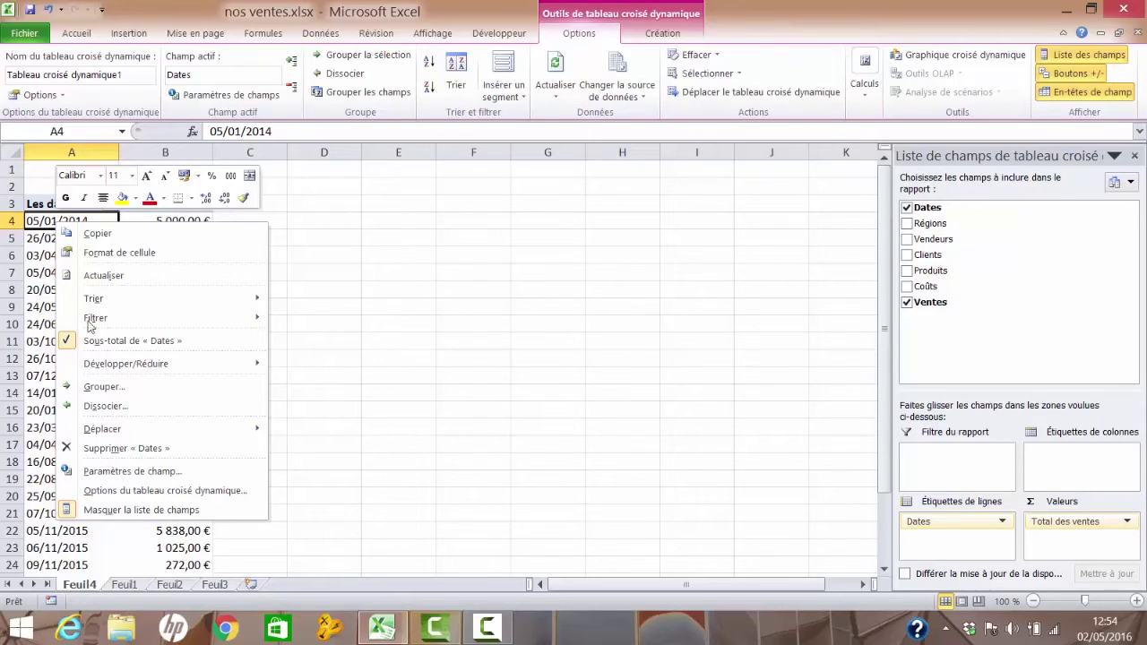
{"action": "left_click", "coordinate": [98, 388]}
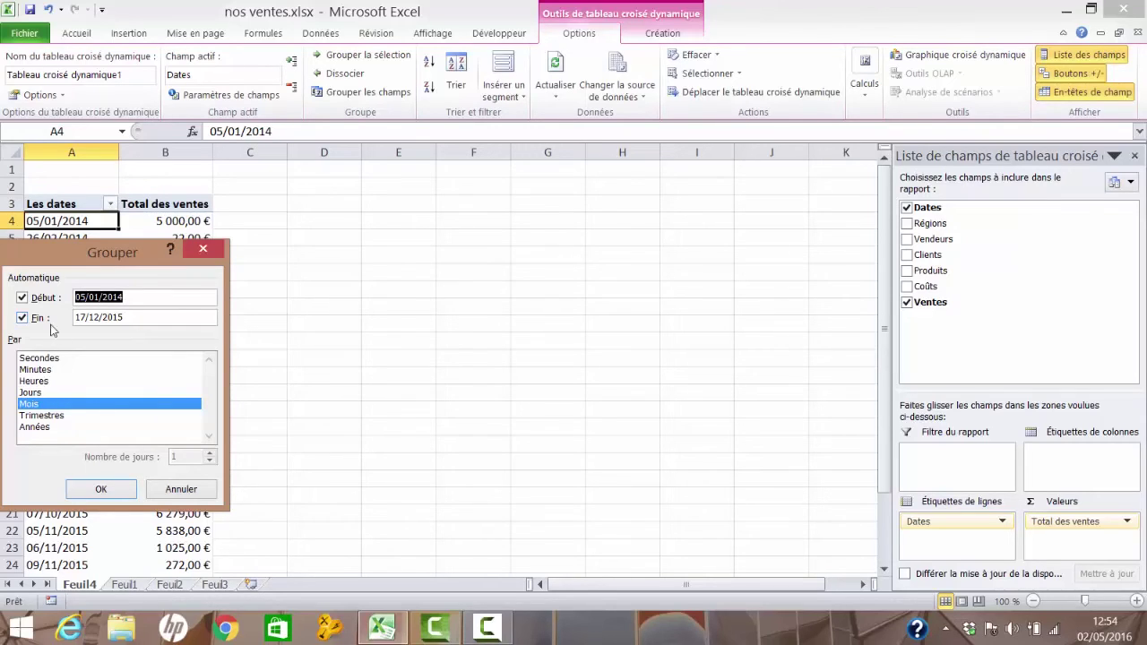
{"action": "left_click", "coordinate": [100, 491]}
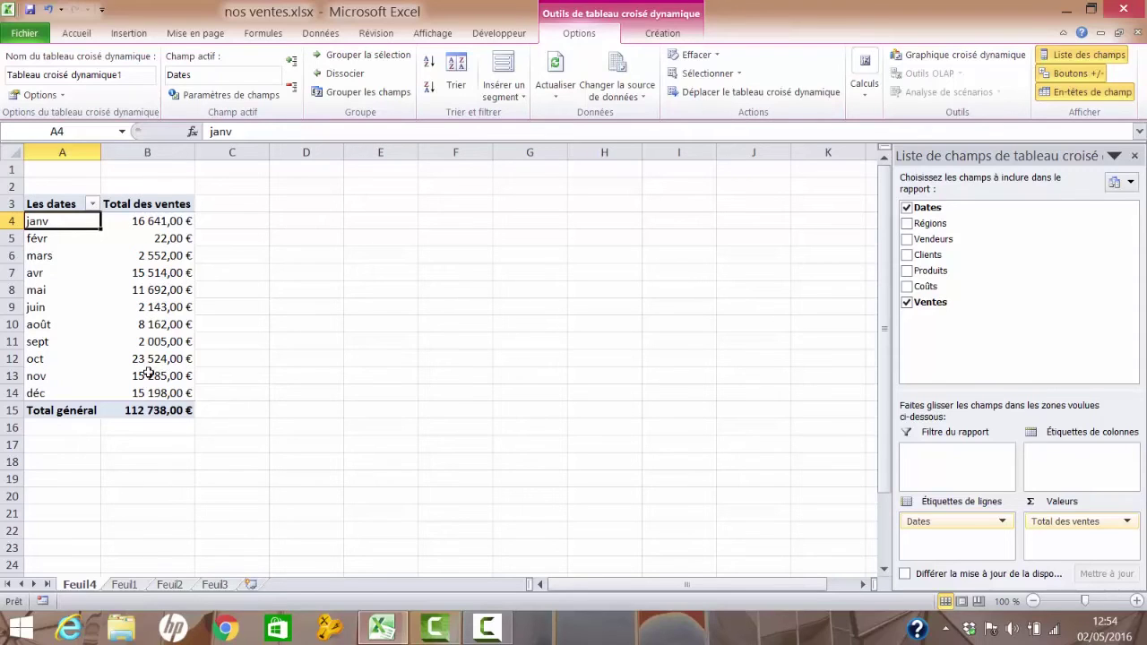
Step: Regroup the dates by both Mois and Années so the monthly sales are split by year
{"action": "mouse_move", "coordinate": [154, 387]}
{"action": "mouse_move", "coordinate": [161, 354]}
{"action": "mouse_move", "coordinate": [167, 225]}
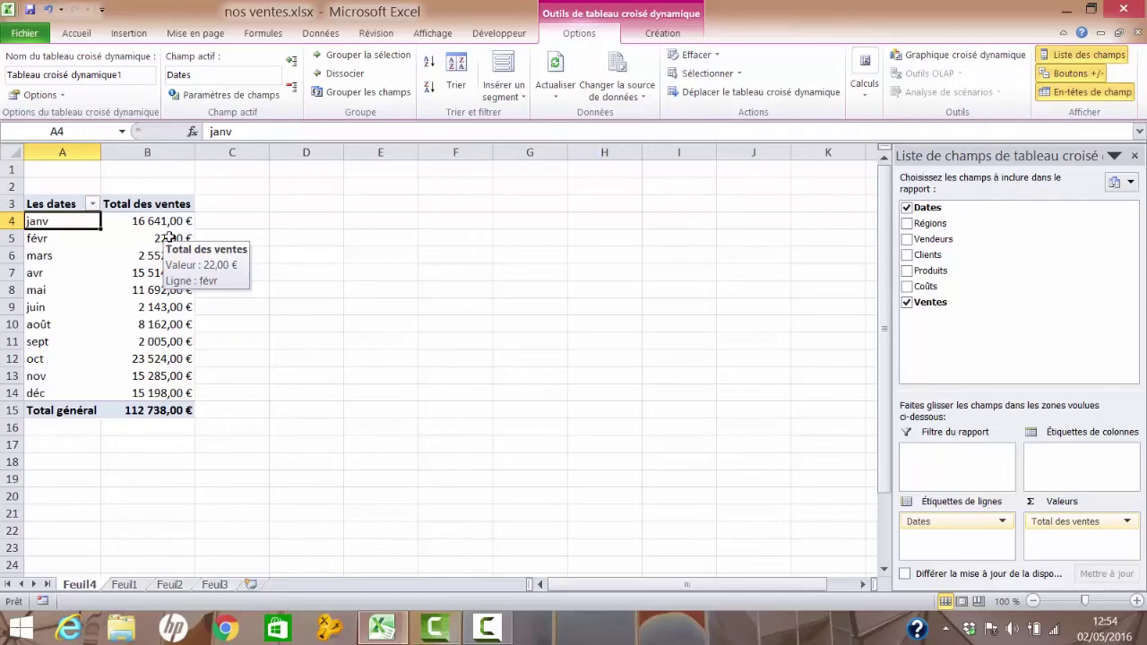
{"action": "right_click", "coordinate": [60, 225]}
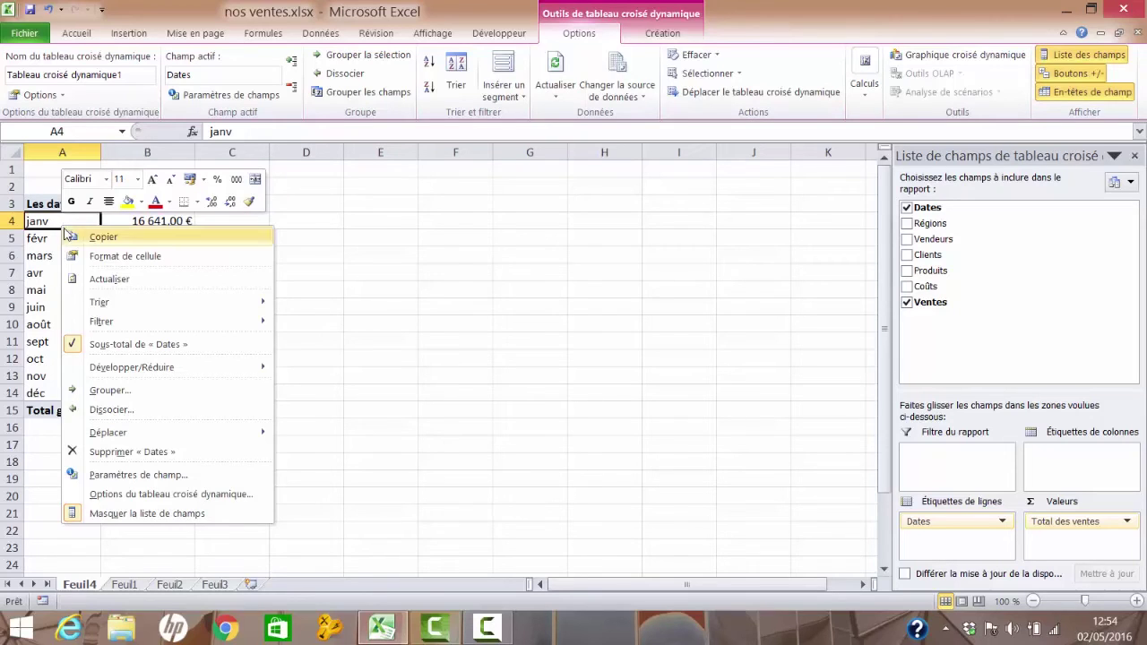
{"action": "left_click", "coordinate": [104, 392]}
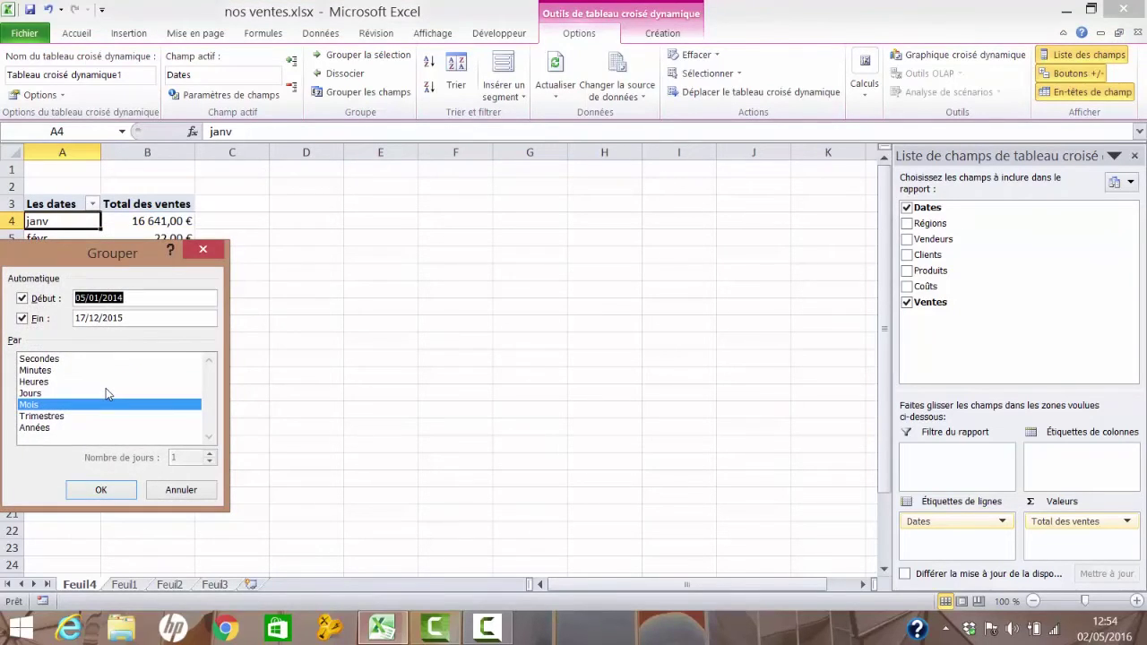
{"action": "left_click", "coordinate": [36, 428]}
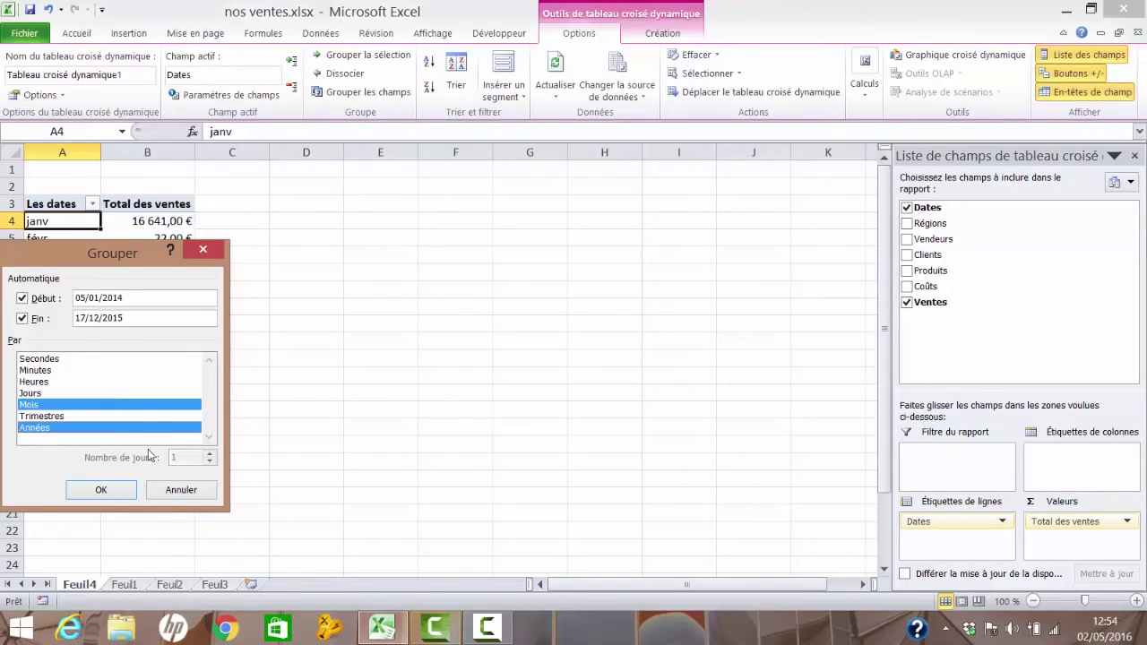
{"action": "left_click", "coordinate": [100, 490]}
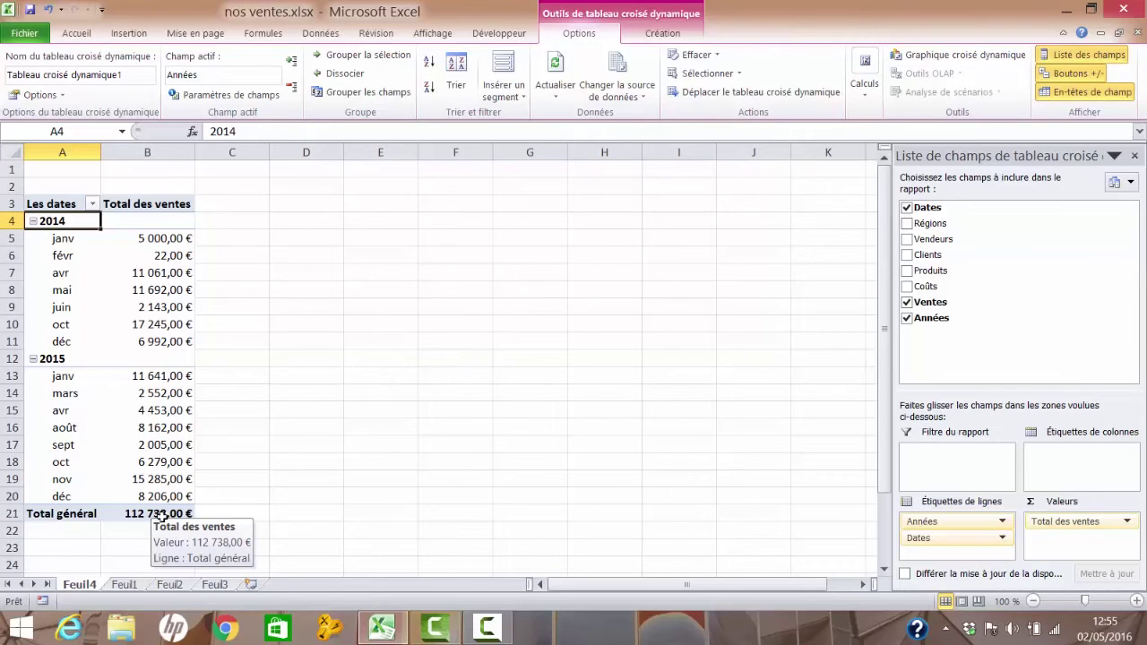
Step: Move the Années field from the row labels to the report filter and filter the pivot table to 2014
{"action": "mouse_move", "coordinate": [116, 254]}
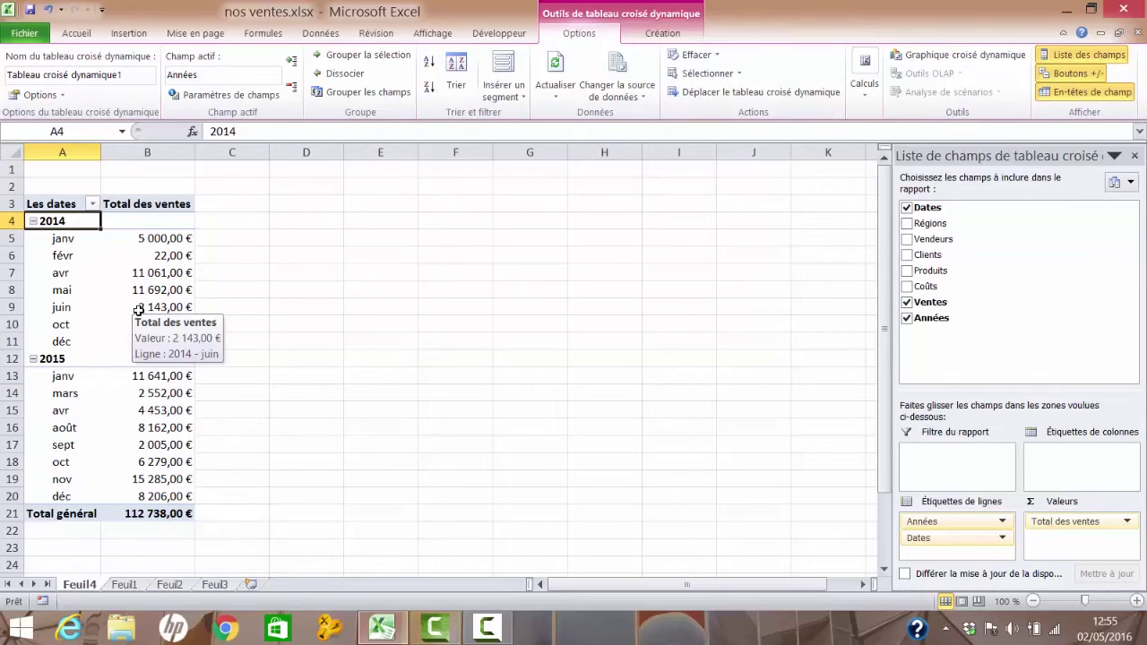
{"action": "mouse_move", "coordinate": [157, 324]}
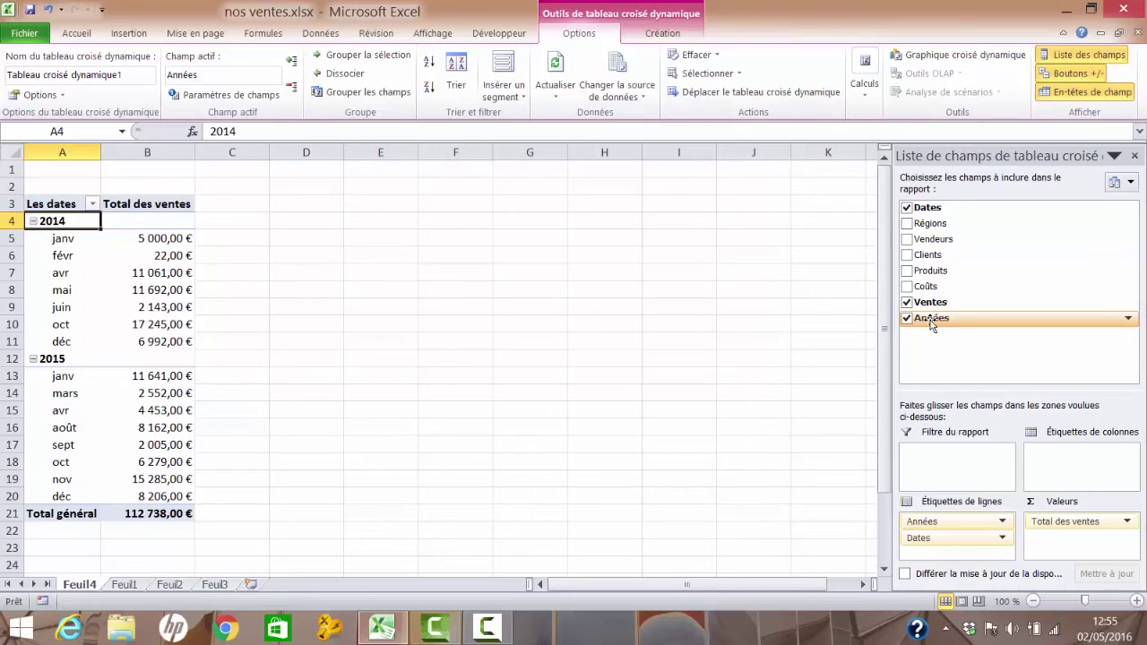
{"action": "left_click_drag", "start_coordinate": [933, 324], "coordinate": [959, 473]}
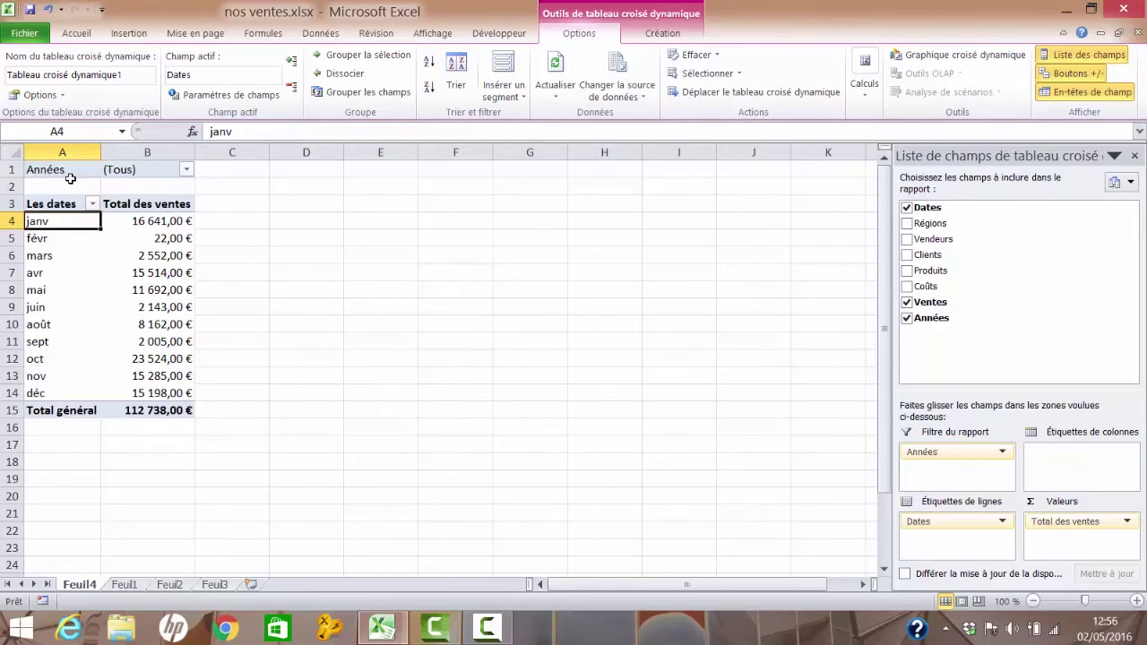
{"action": "left_click", "coordinate": [186, 171]}
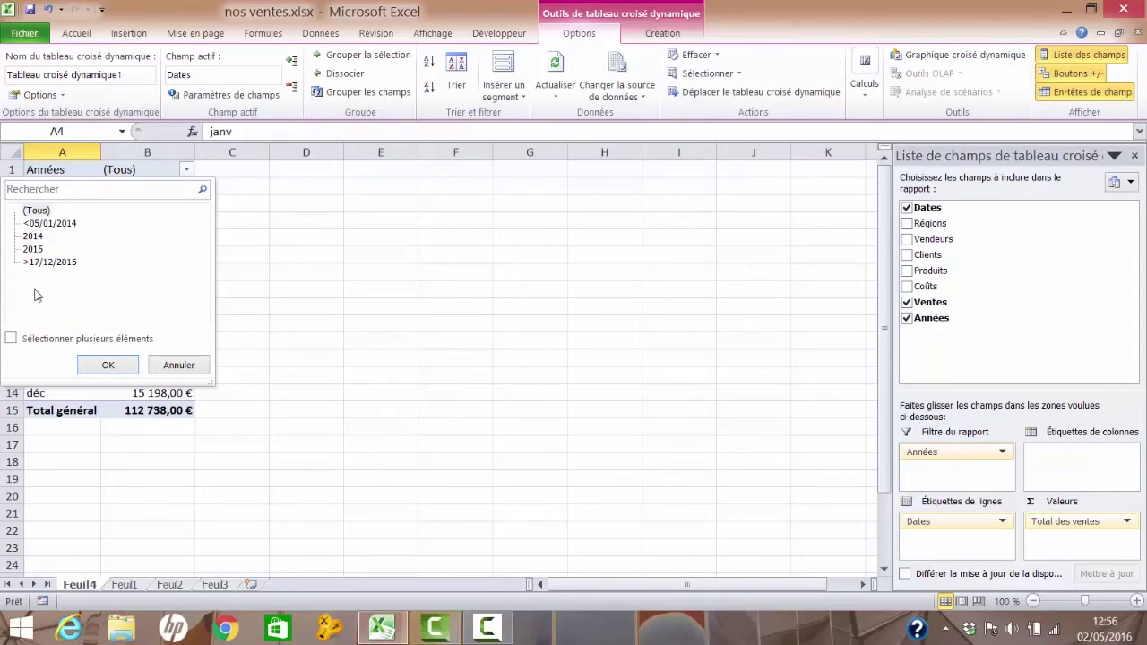
{"action": "left_click", "coordinate": [32, 236]}
{"action": "left_click", "coordinate": [111, 367]}
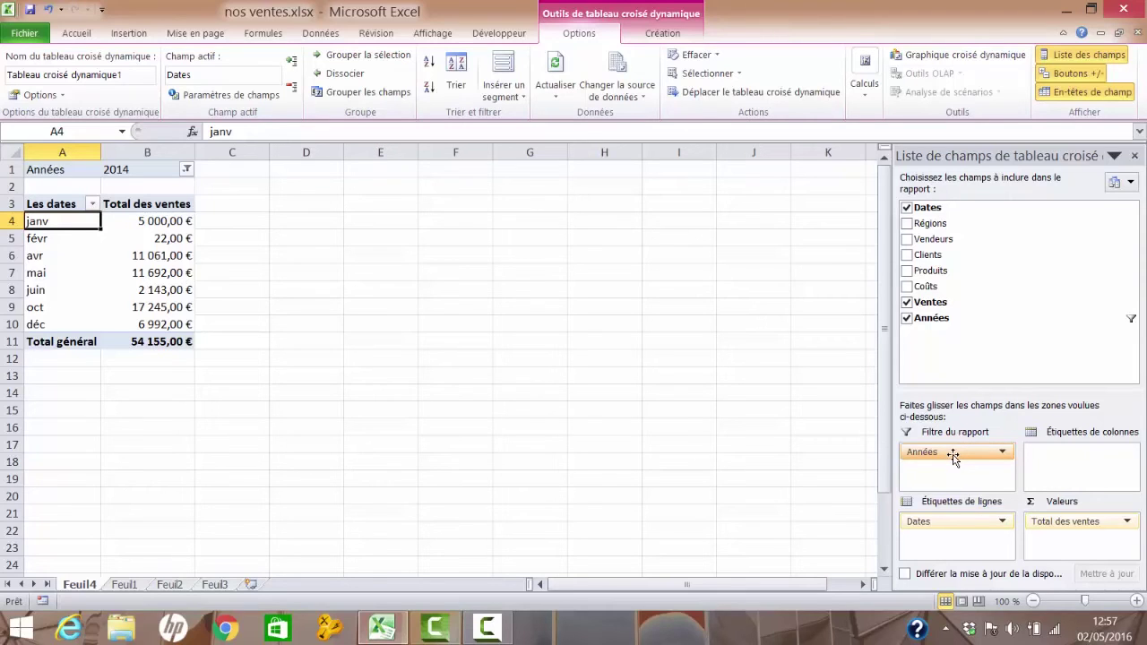
Step: Replace the Années report filter with the Produits field and filter the pivot table to product C
{"action": "left_click_drag", "start_coordinate": [953, 455], "coordinate": [1011, 300]}
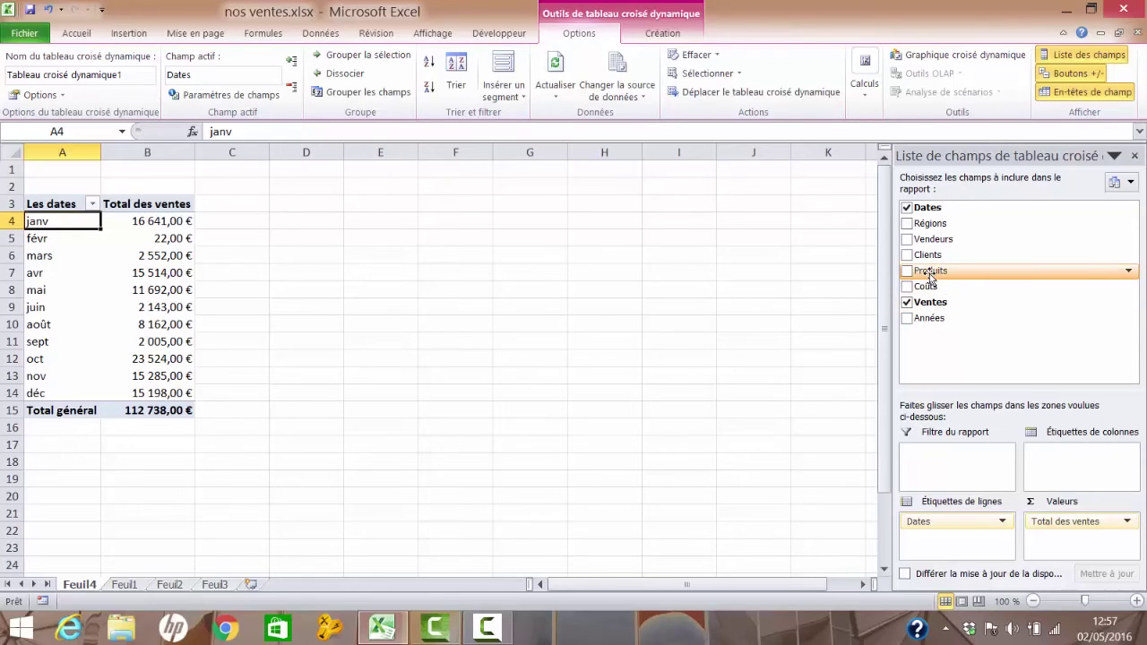
{"action": "left_click_drag", "start_coordinate": [931, 272], "coordinate": [950, 464]}
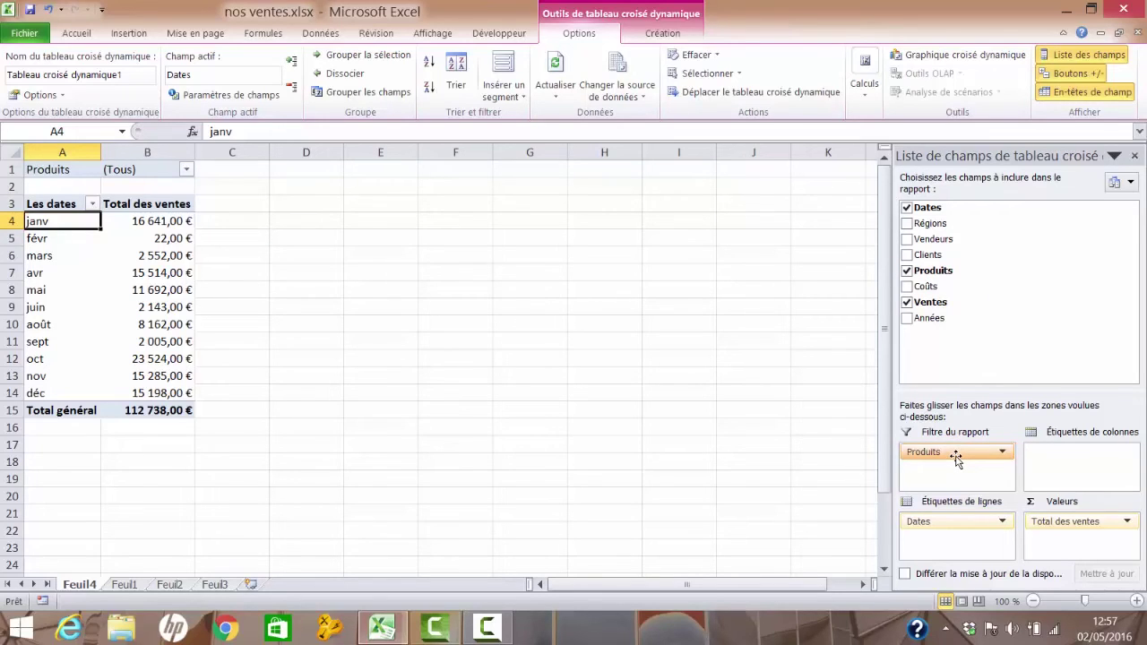
{"action": "left_click", "coordinate": [186, 170]}
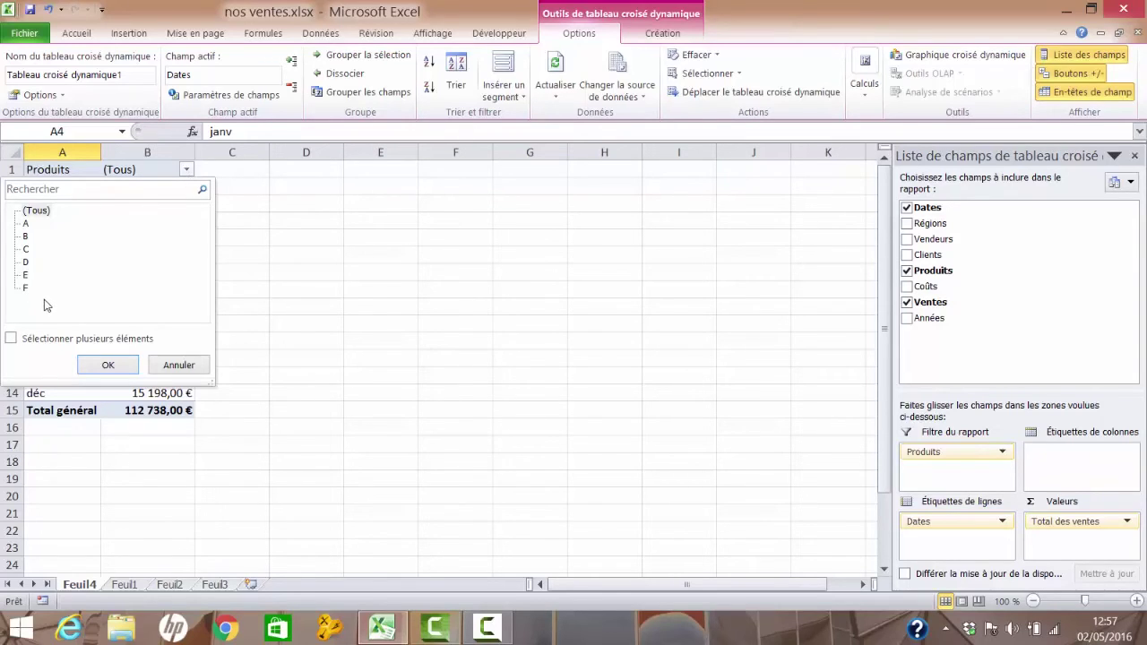
{"action": "left_click", "coordinate": [27, 252]}
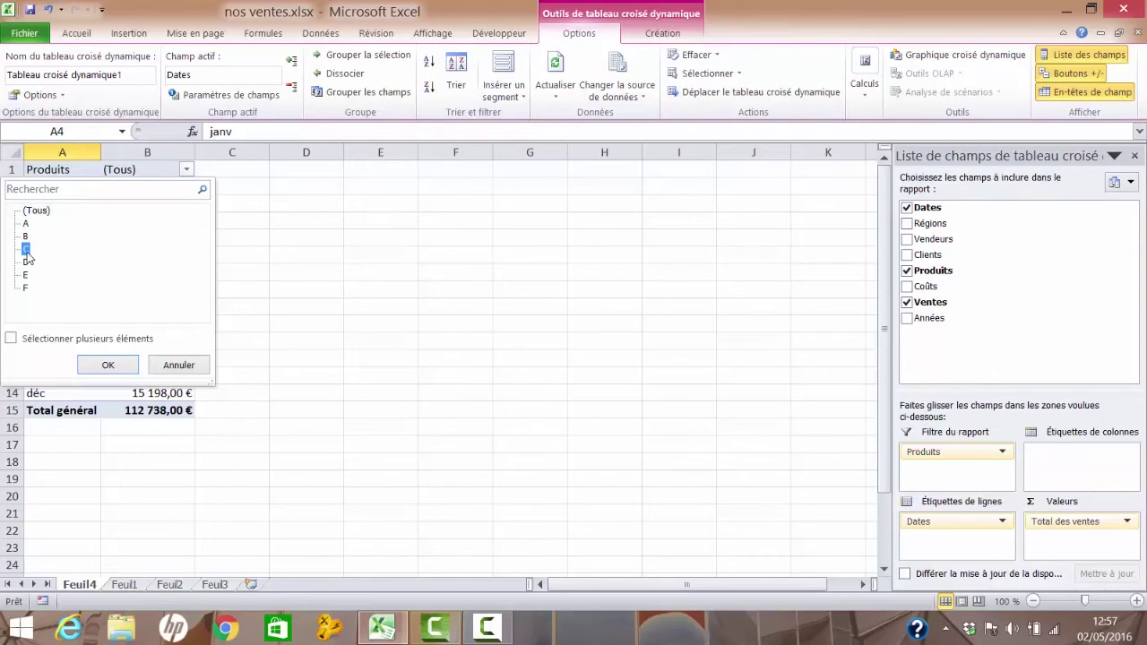
{"action": "left_click", "coordinate": [109, 370]}
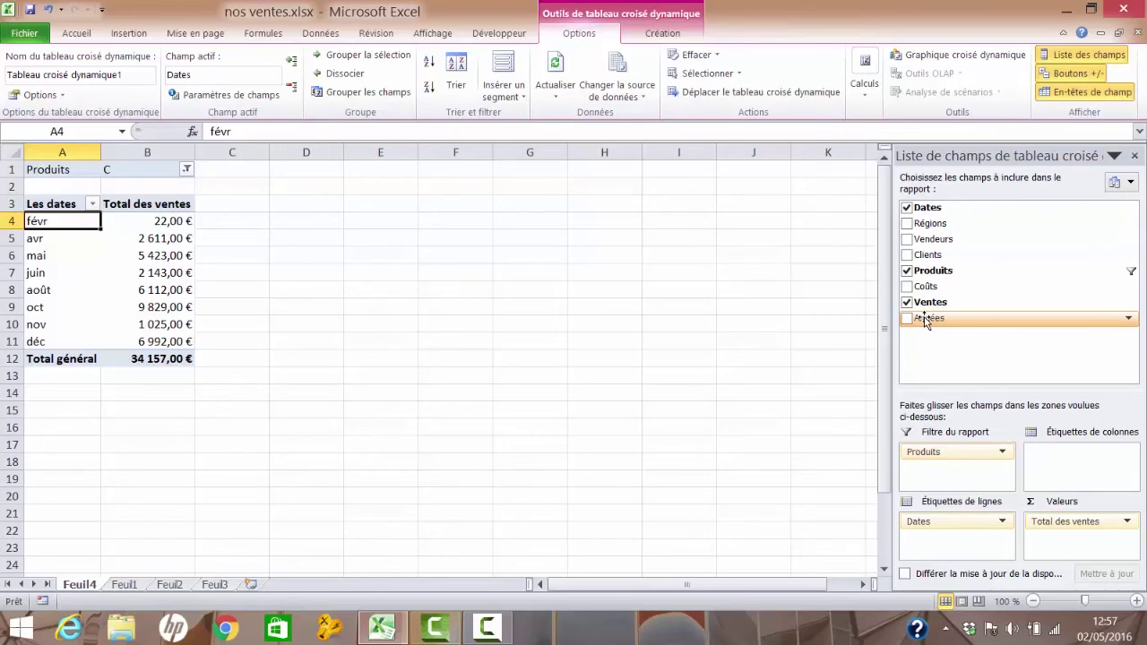
Step: Add the Années field above Produits in the report filter and restrict the pivot table to 2015
{"action": "left_click_drag", "start_coordinate": [923, 321], "coordinate": [957, 453]}
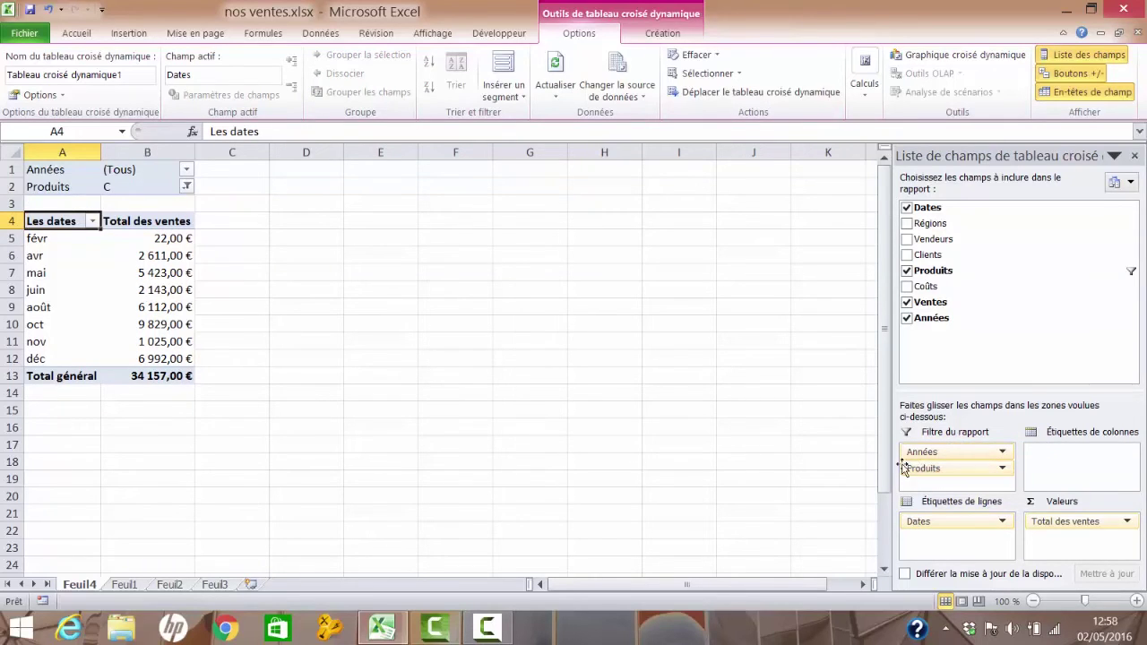
{"action": "left_click", "coordinate": [187, 187]}
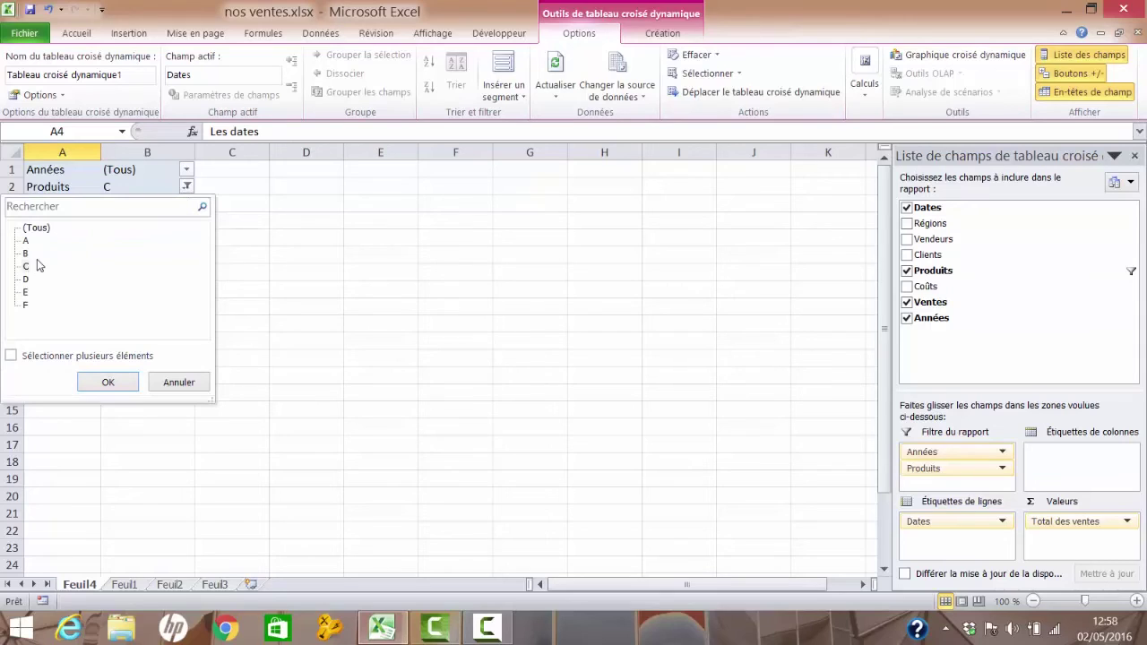
{"action": "left_click", "coordinate": [188, 172]}
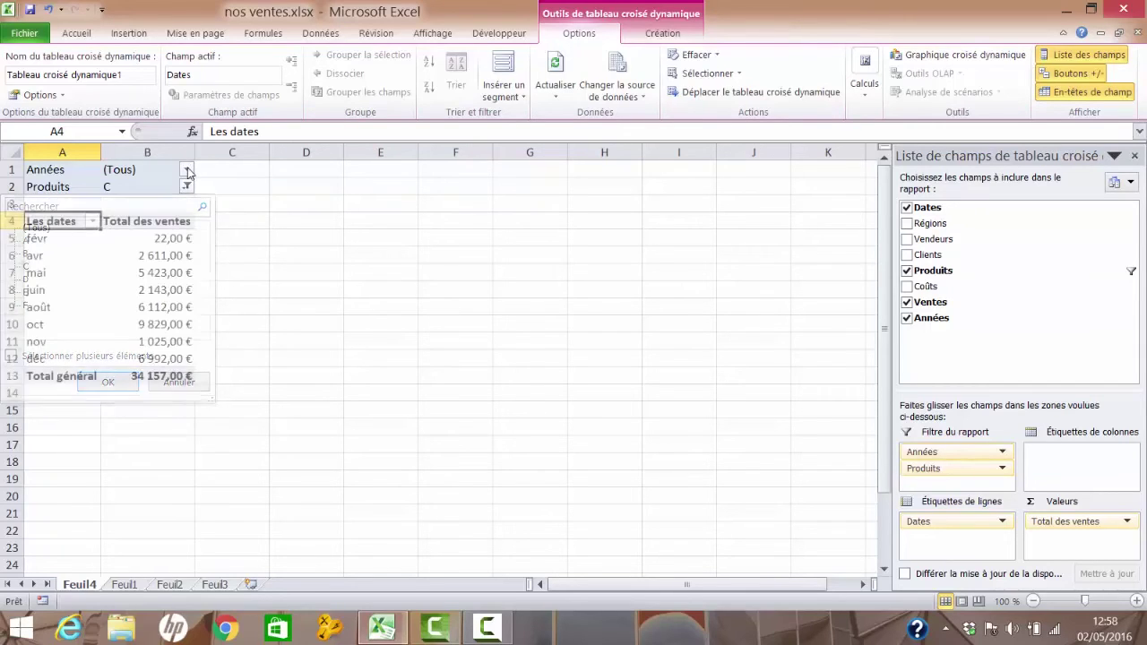
{"action": "left_click", "coordinate": [188, 170]}
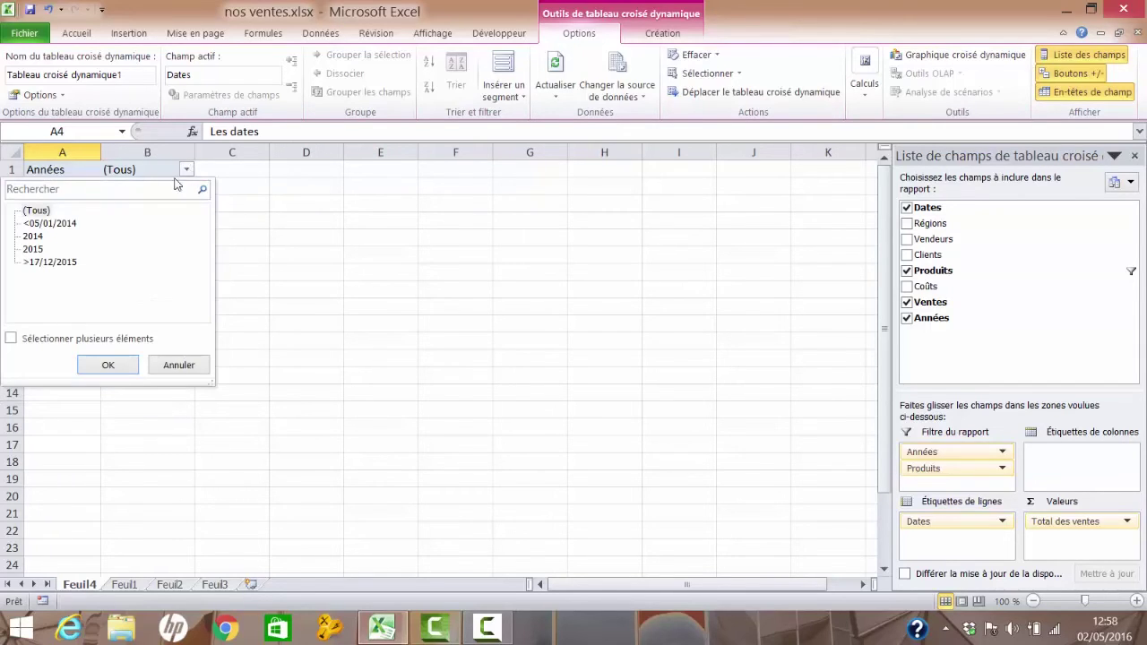
{"action": "left_click", "coordinate": [37, 251]}
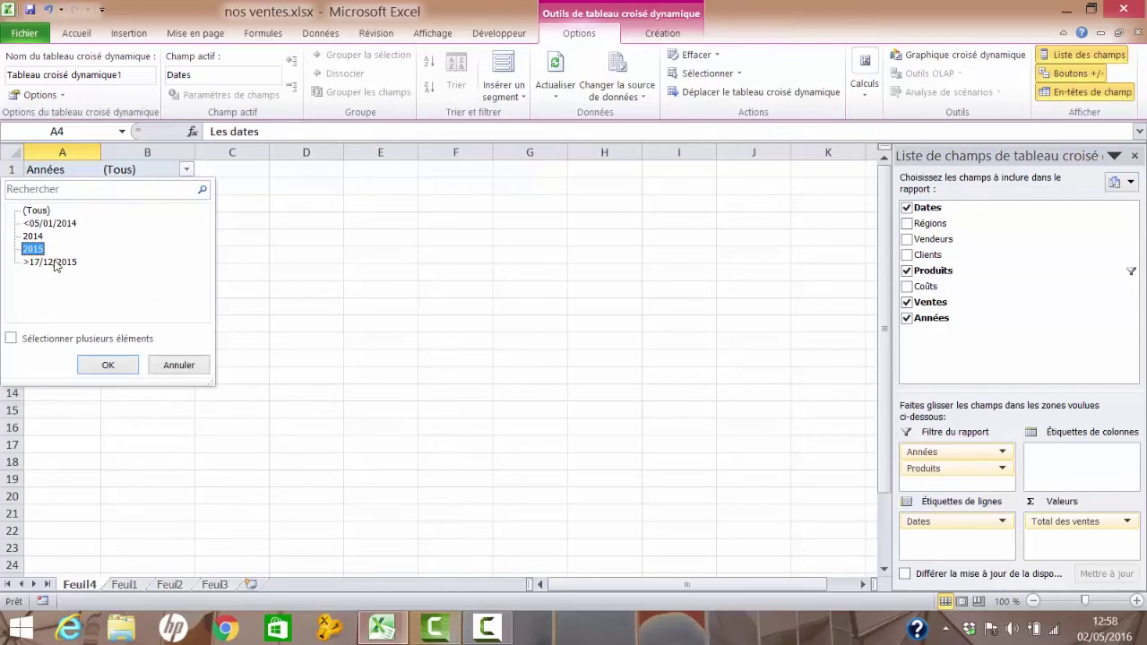
{"action": "left_click", "coordinate": [108, 367]}
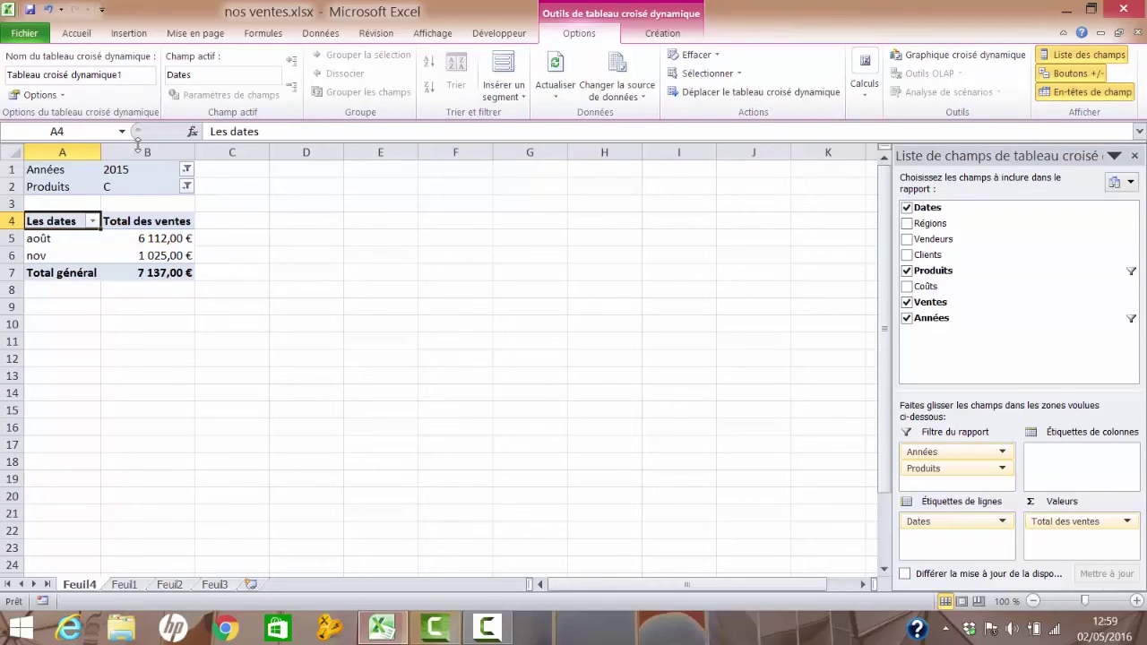
Step: Change the Produits report filter to product A
{"action": "left_click", "coordinate": [187, 187]}
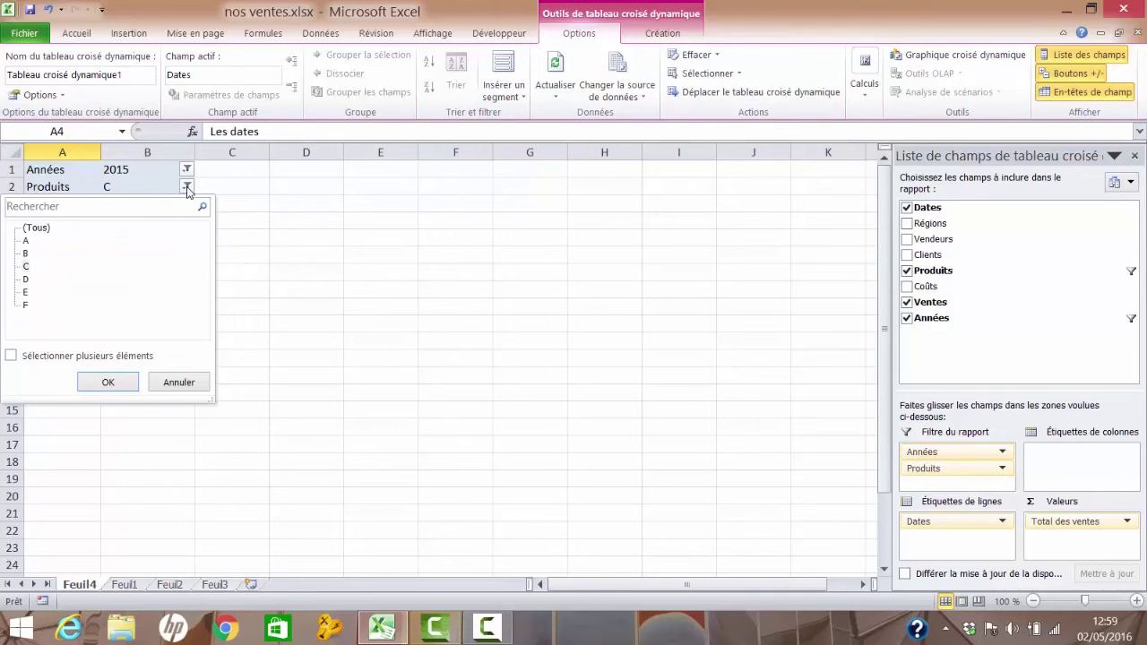
{"action": "left_click", "coordinate": [26, 241]}
{"action": "left_click", "coordinate": [110, 383]}
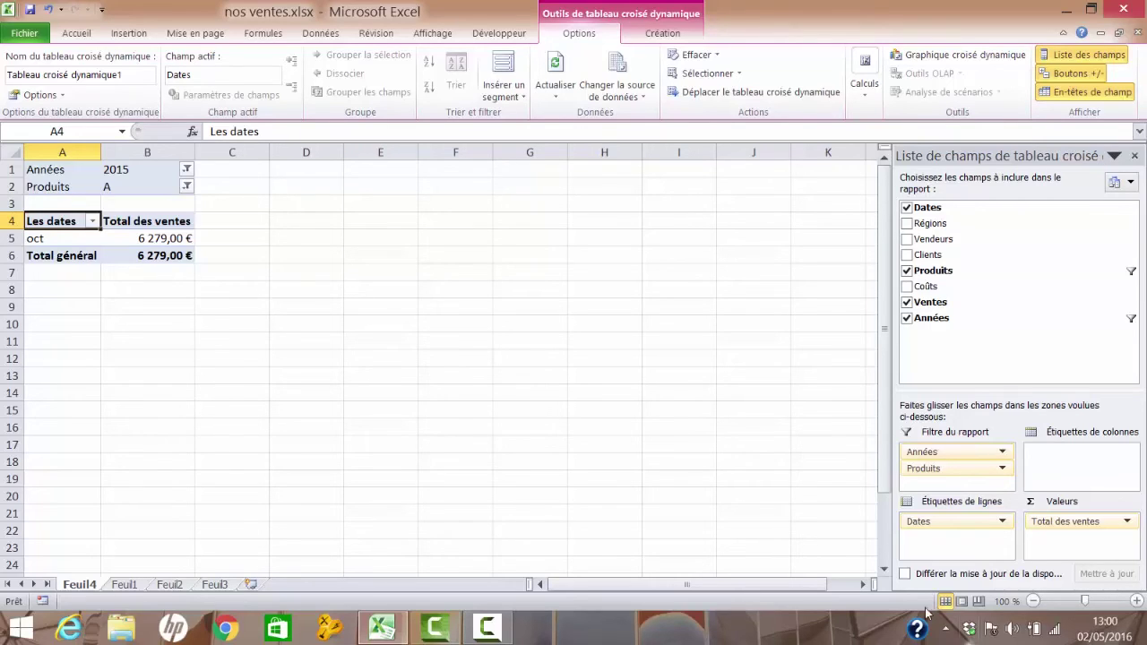
Step: Empty the pivot table by removing the Années, Dates, Produits and Total des ventes fields from its areas
{"action": "left_click_drag", "start_coordinate": [992, 448], "coordinate": [989, 324]}
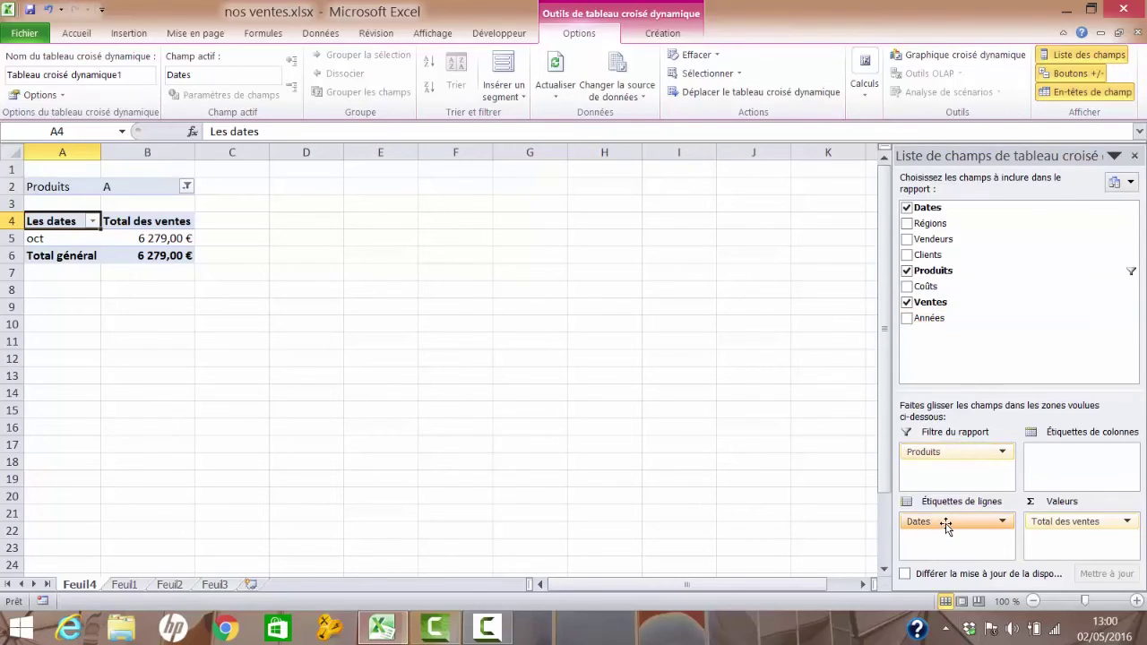
{"action": "left_click_drag", "start_coordinate": [947, 523], "coordinate": [993, 322]}
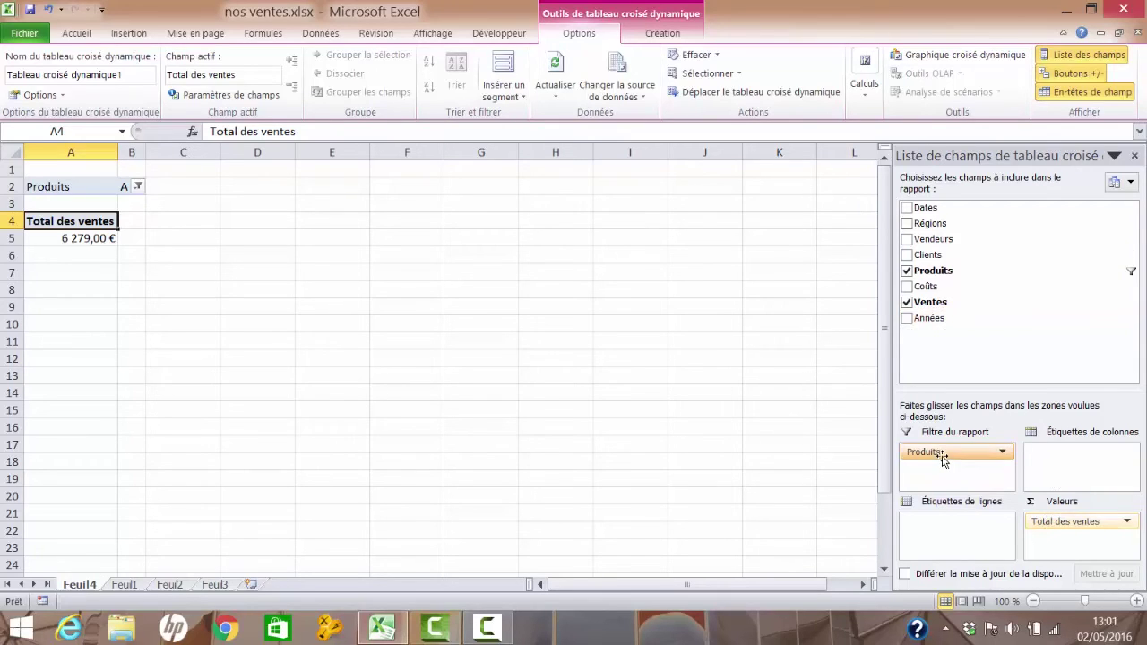
{"action": "left_click_drag", "start_coordinate": [943, 456], "coordinate": [1022, 328]}
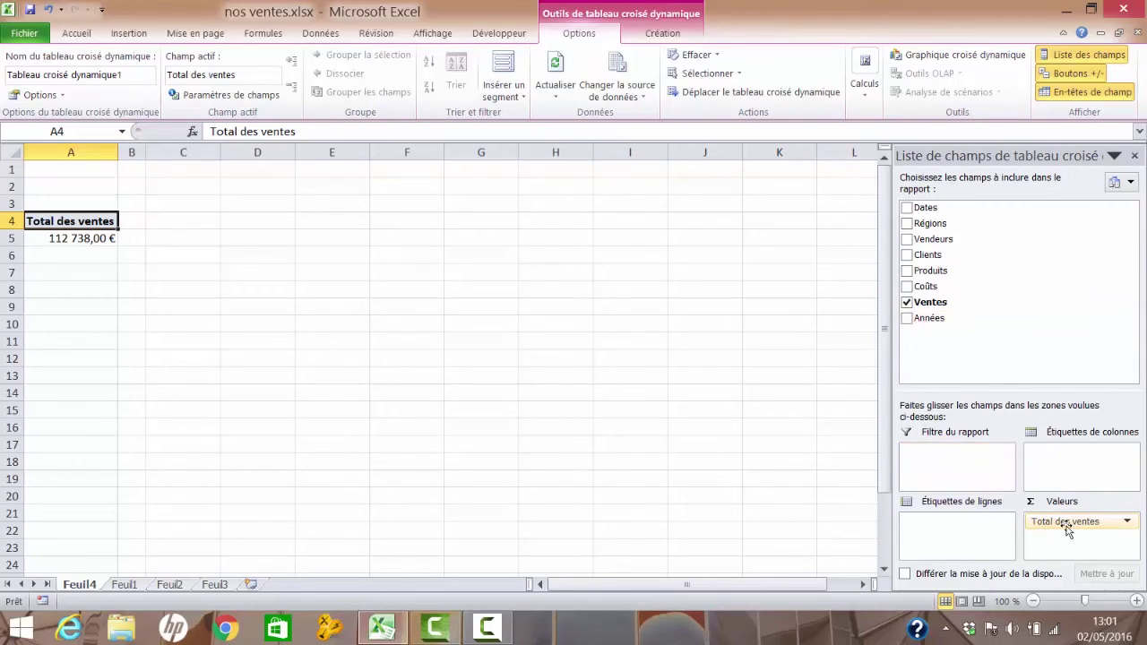
{"action": "left_click_drag", "start_coordinate": [1062, 523], "coordinate": [1060, 319]}
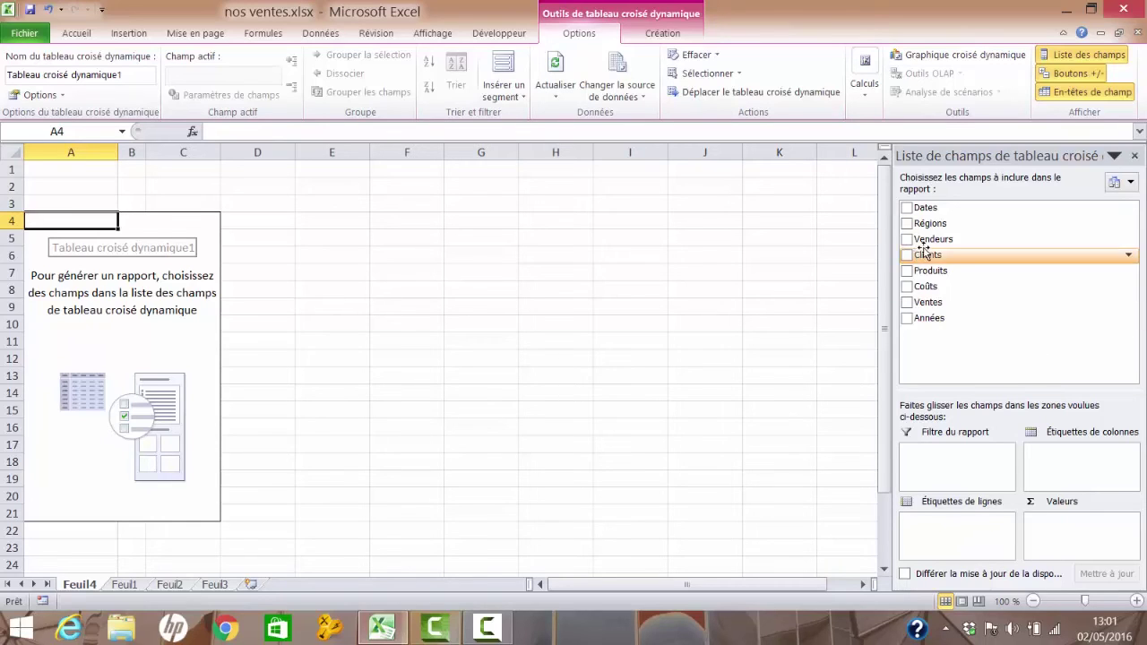
Step: Build the pivot table with Vendeurs as row labels and Ventes and Coûts as summed values
{"action": "left_click_drag", "start_coordinate": [923, 239], "coordinate": [955, 534]}
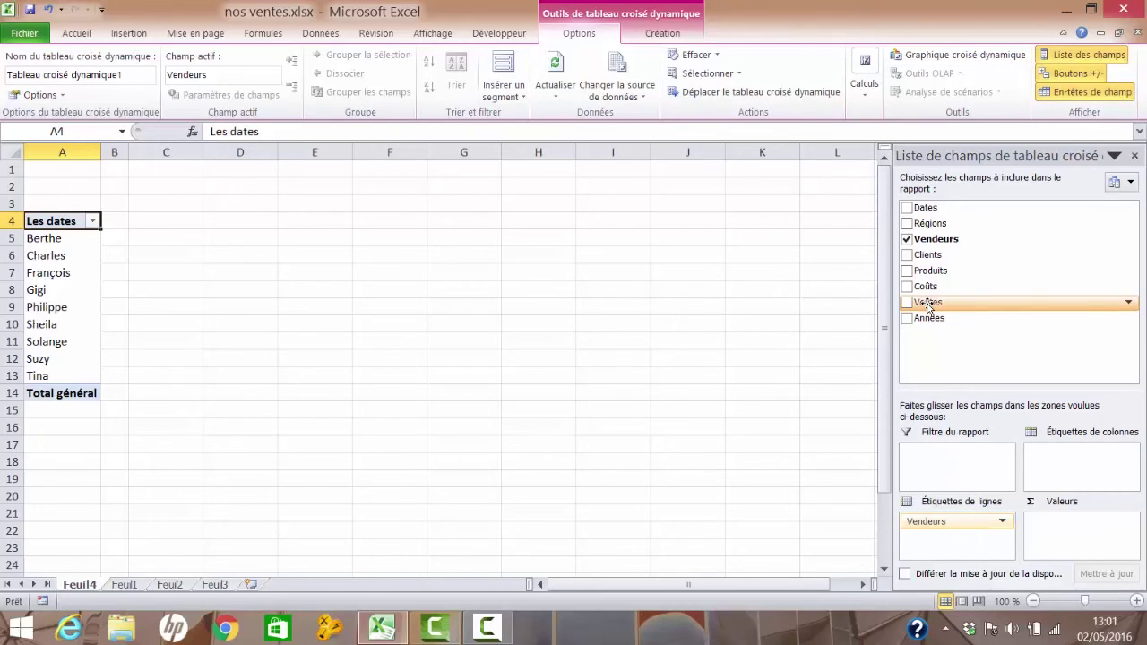
{"action": "left_click_drag", "start_coordinate": [927, 304], "coordinate": [1059, 532]}
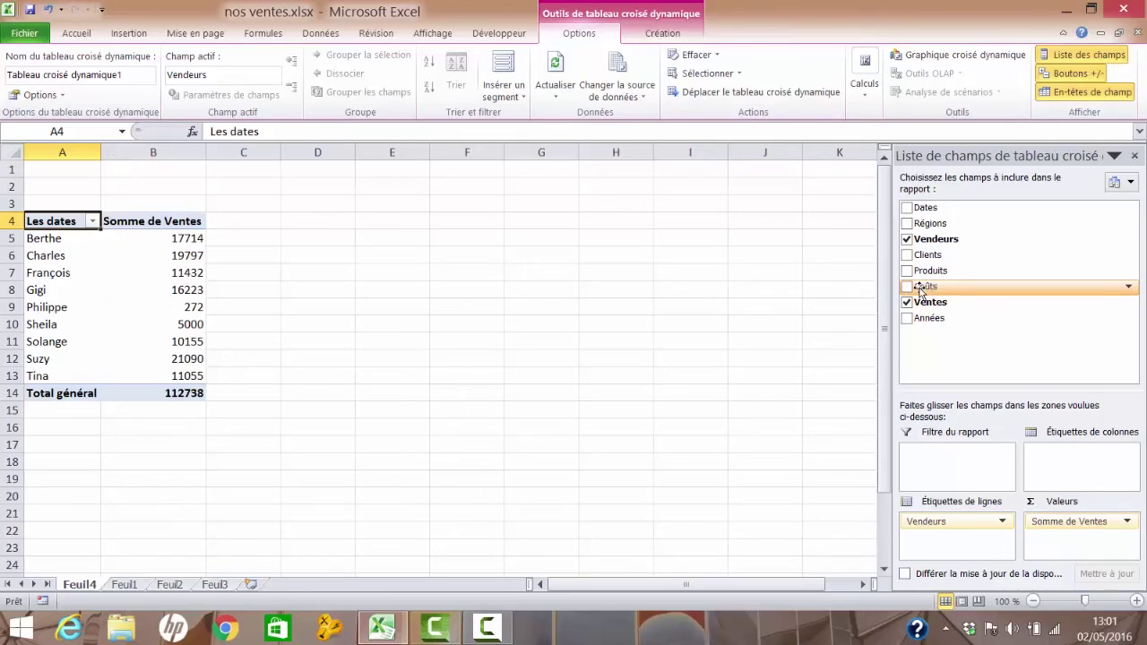
{"action": "left_click_drag", "start_coordinate": [921, 292], "coordinate": [1067, 542]}
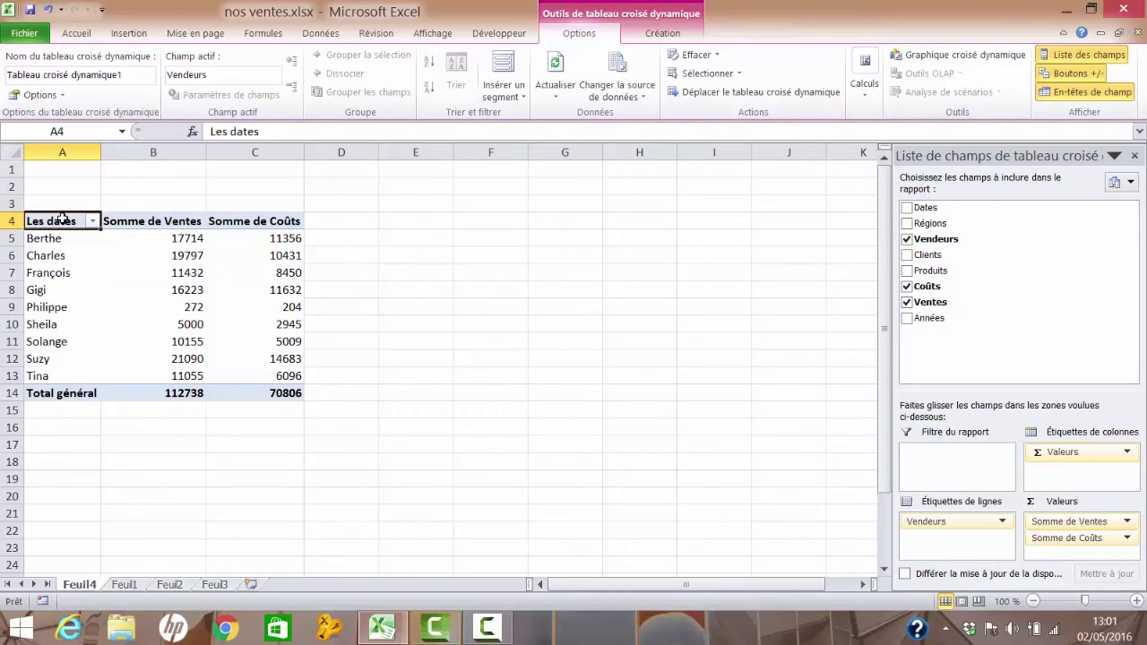
Step: Rename the row label header in A4 as "Mes vendeurs" and widen column A to fit it
{"action": "type", "text": "Mes v"}
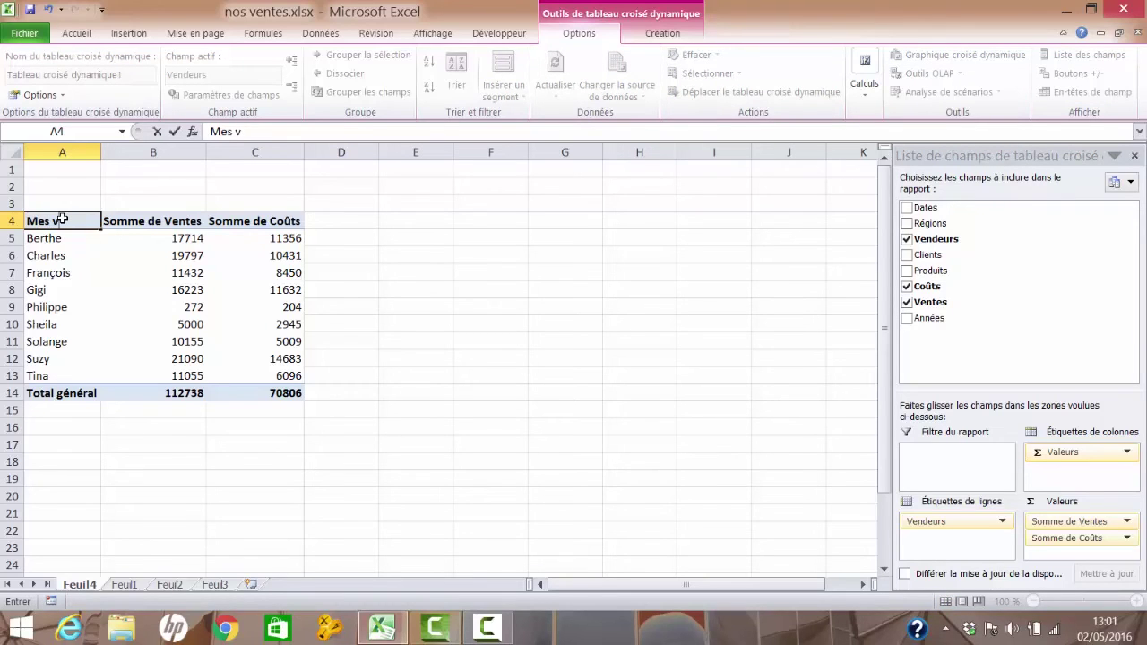
{"action": "type", "text": "endeurs"}
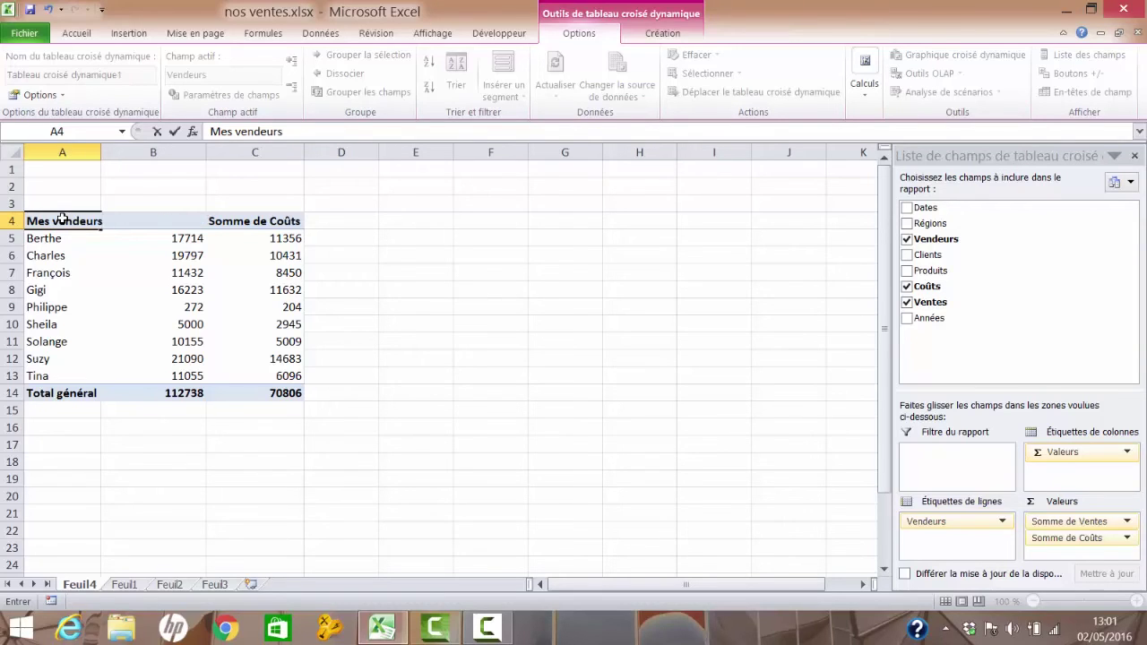
{"action": "left_click", "coordinate": [464, 258]}
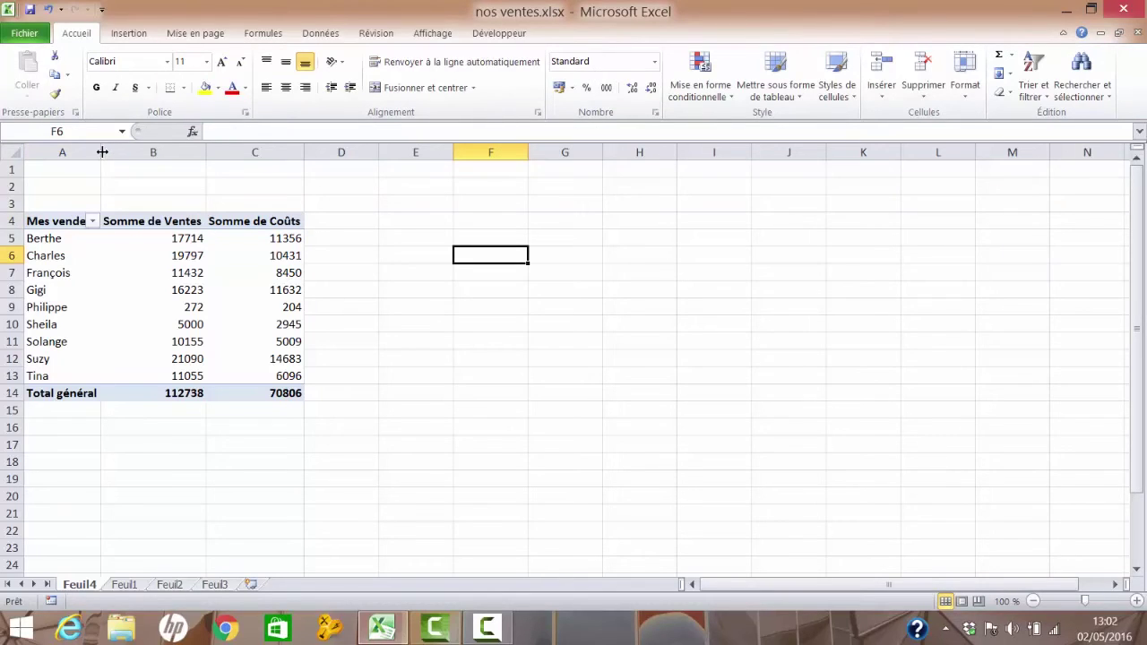
{"action": "left_click_drag", "start_coordinate": [102, 153], "coordinate": [128, 152]}
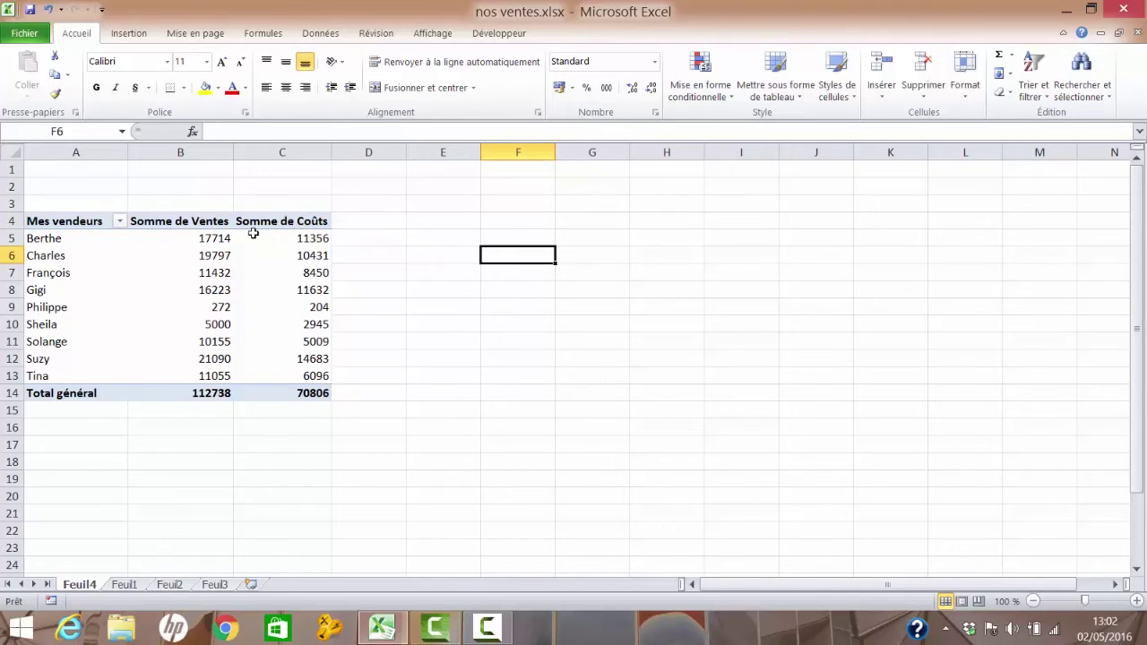
Step: Start a new calculated field for the pivot table and name it "Marges"
{"action": "left_click", "coordinate": [365, 223]}
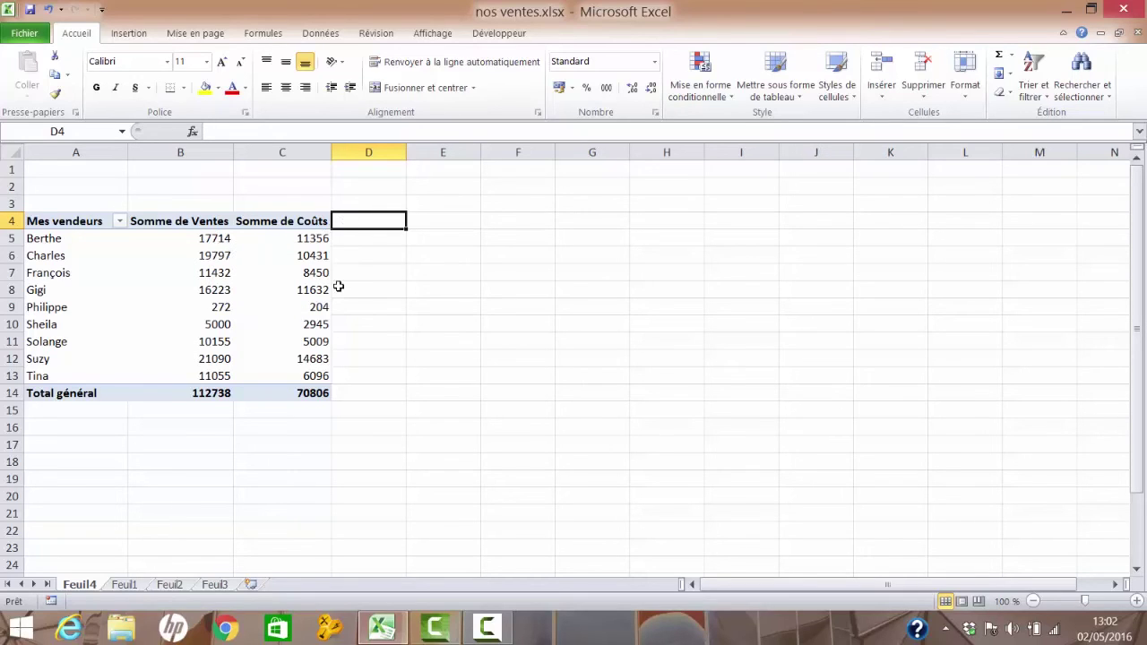
{"action": "left_click", "coordinate": [274, 288]}
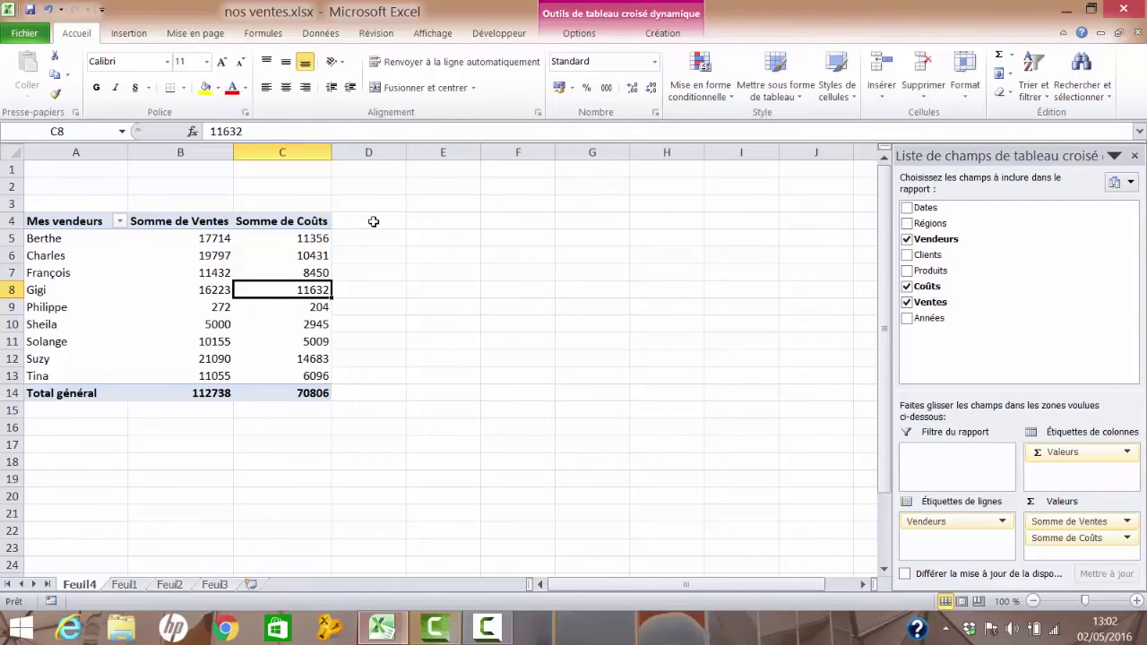
{"action": "left_click", "coordinate": [634, 17]}
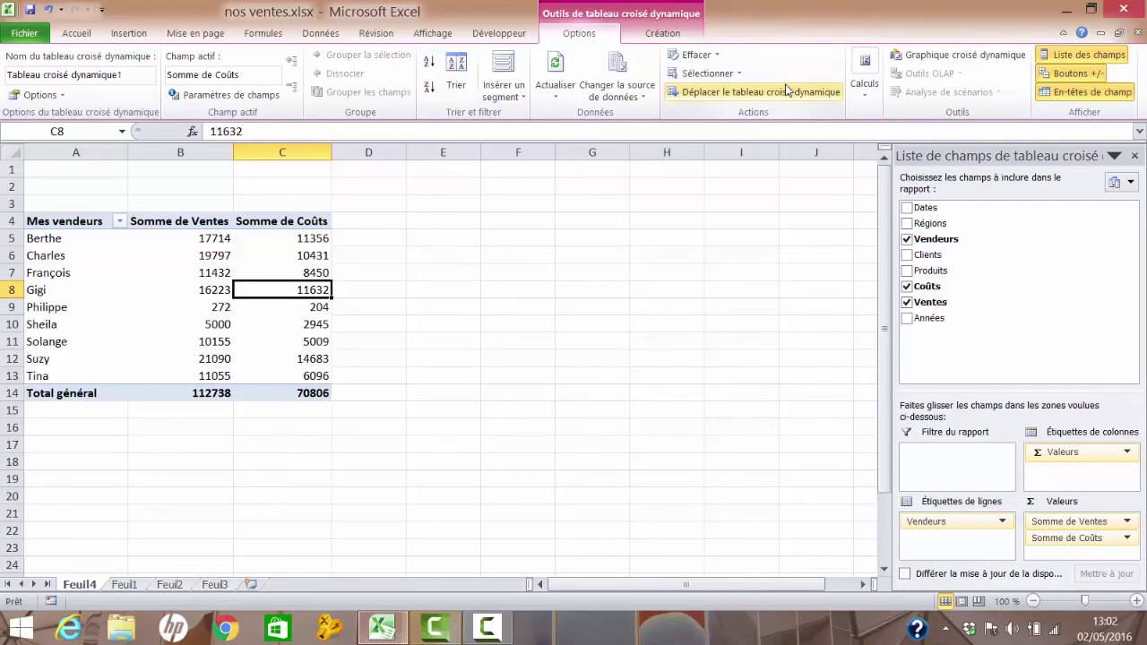
{"action": "left_click", "coordinate": [866, 85]}
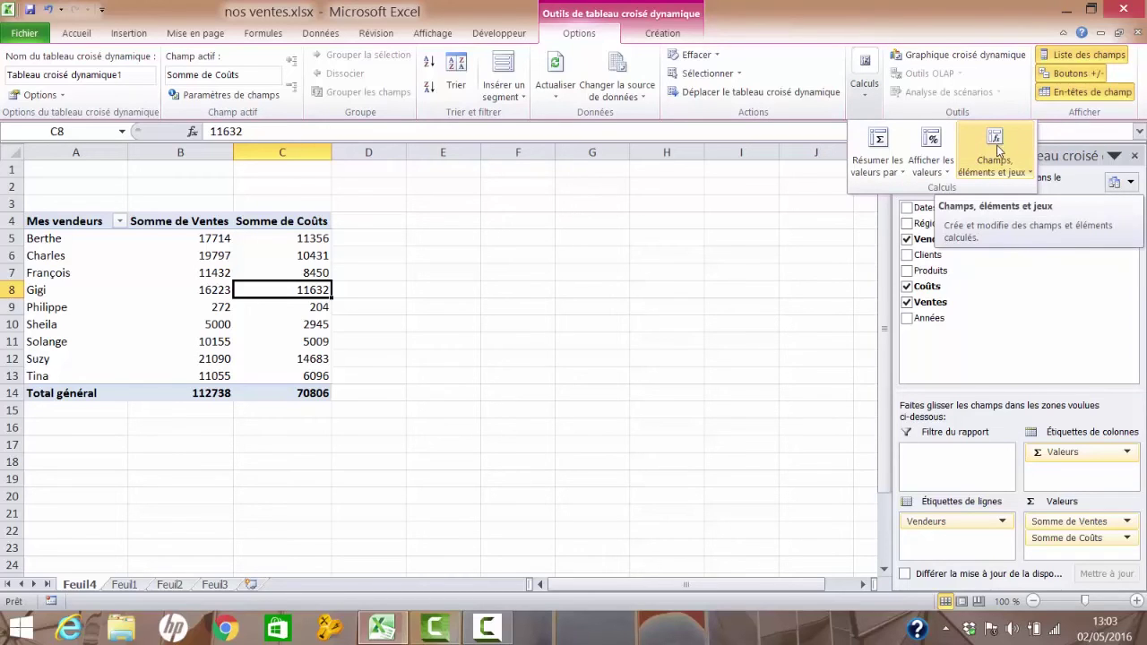
{"action": "left_click", "coordinate": [1030, 177]}
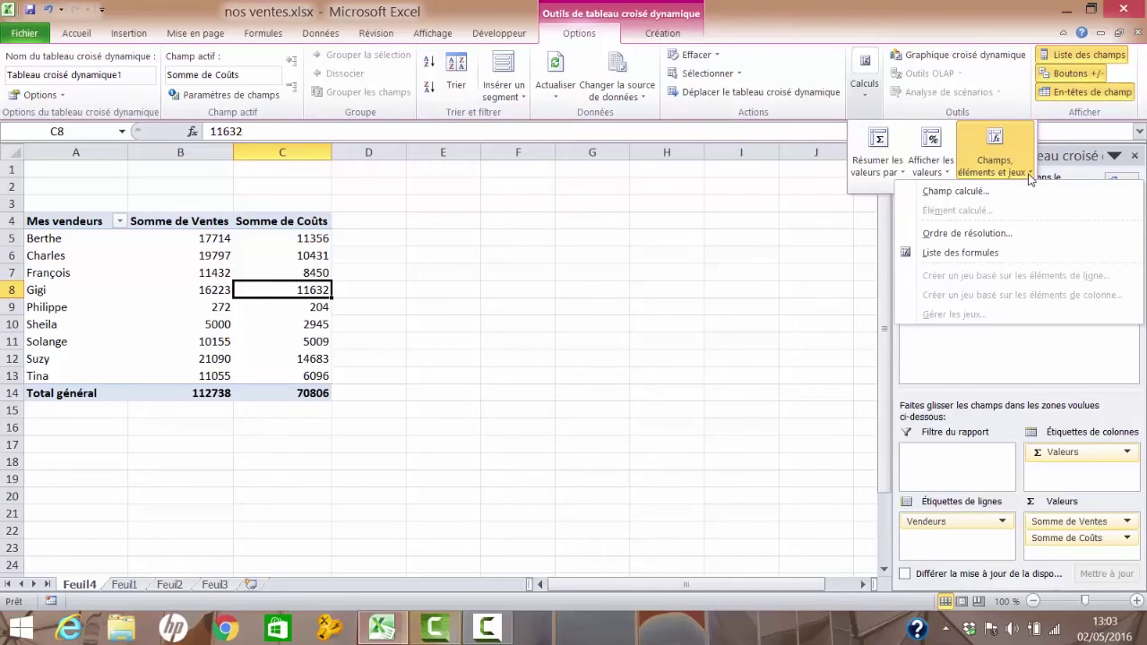
{"action": "left_click", "coordinate": [952, 193]}
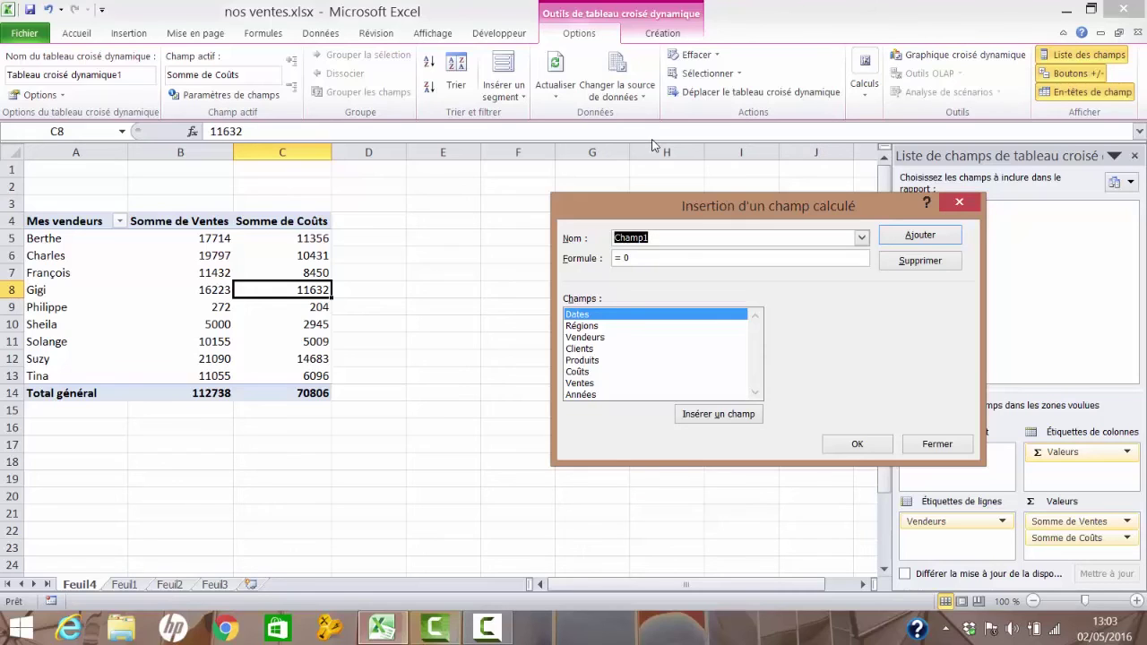
{"action": "left_click", "coordinate": [661, 236]}
{"action": "key", "text": "BackSpace"}
{"action": "key", "text": "BackSpace"}
{"action": "key", "text": "BackSpace"}
{"action": "key", "text": "BackSpace"}
{"action": "key", "text": "BackSpace"}
{"action": "key", "text": "BackSpace"}
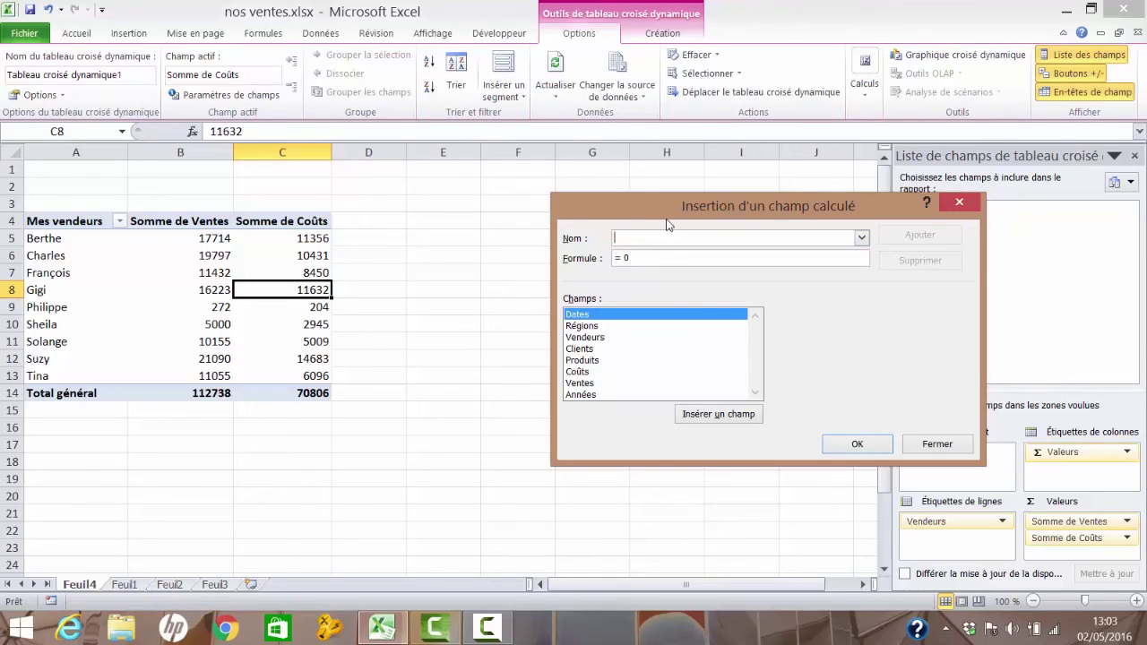
{"action": "type", "text": "Marges"}
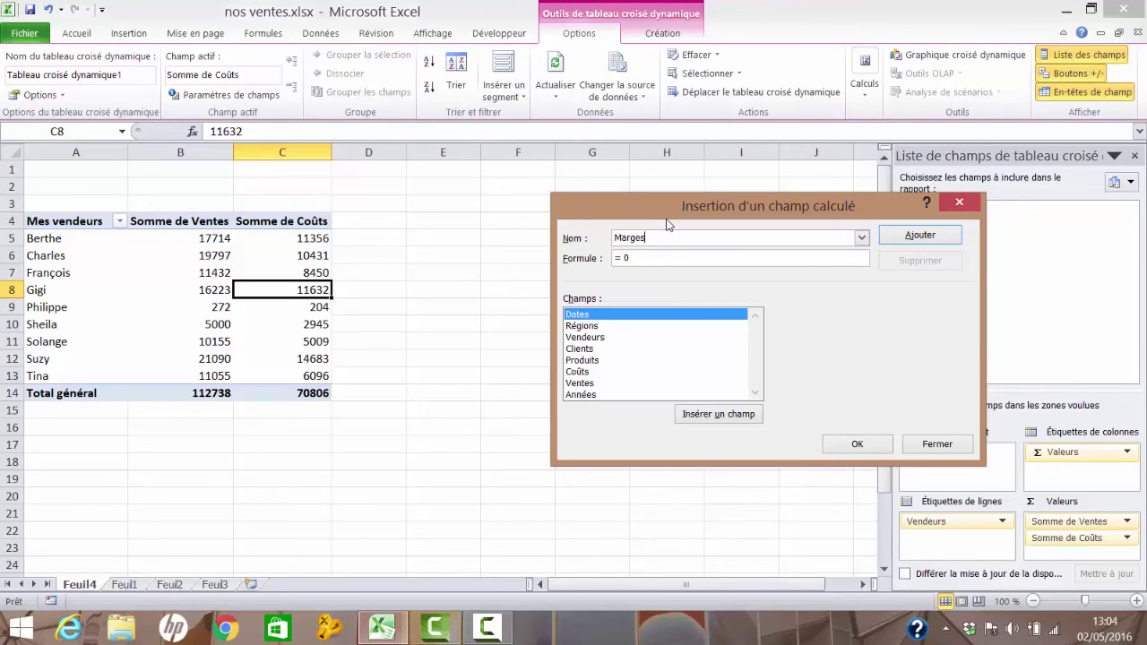
Step: Define the Marges formula as Ventes - Coûts and add the calculated field to the pivot table
{"action": "key", "text": "Tab"}
{"action": "key", "text": "BackSpace"}
{"action": "left_click", "coordinate": [585, 385]}
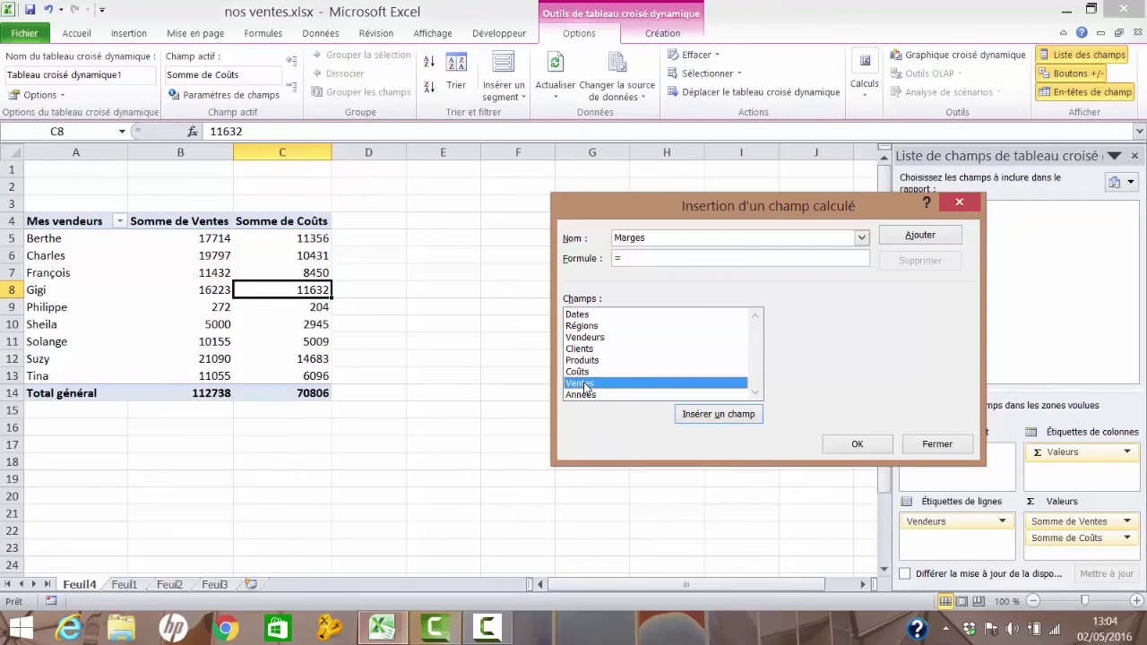
{"action": "left_click", "coordinate": [726, 425]}
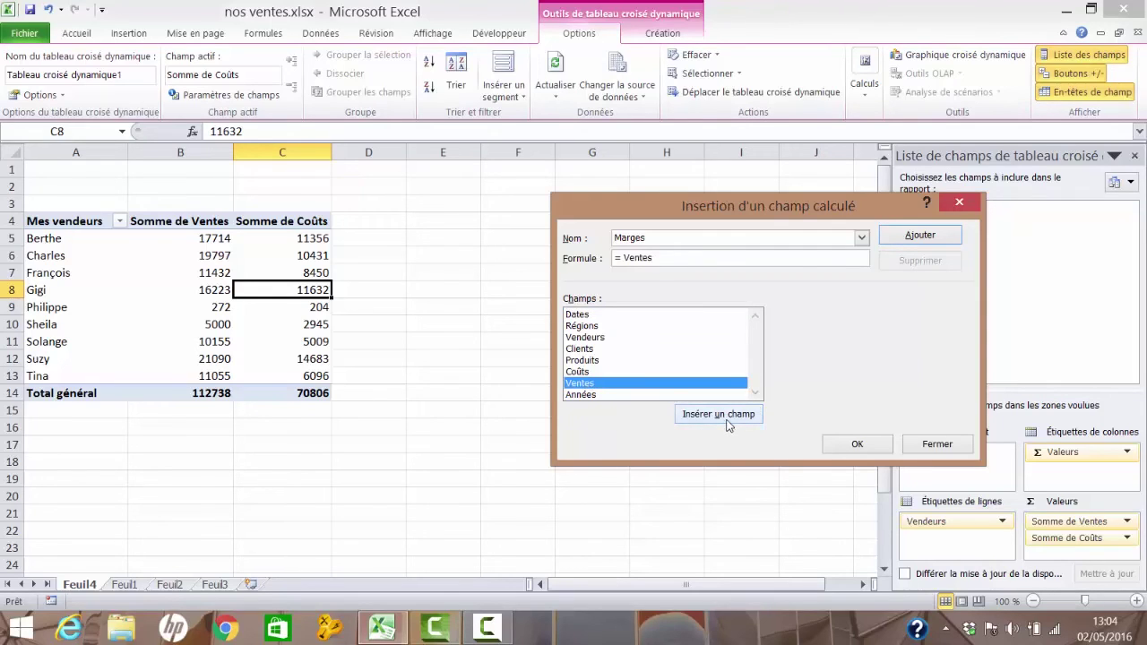
{"action": "type", "text": "-"}
{"action": "left_click", "coordinate": [584, 373]}
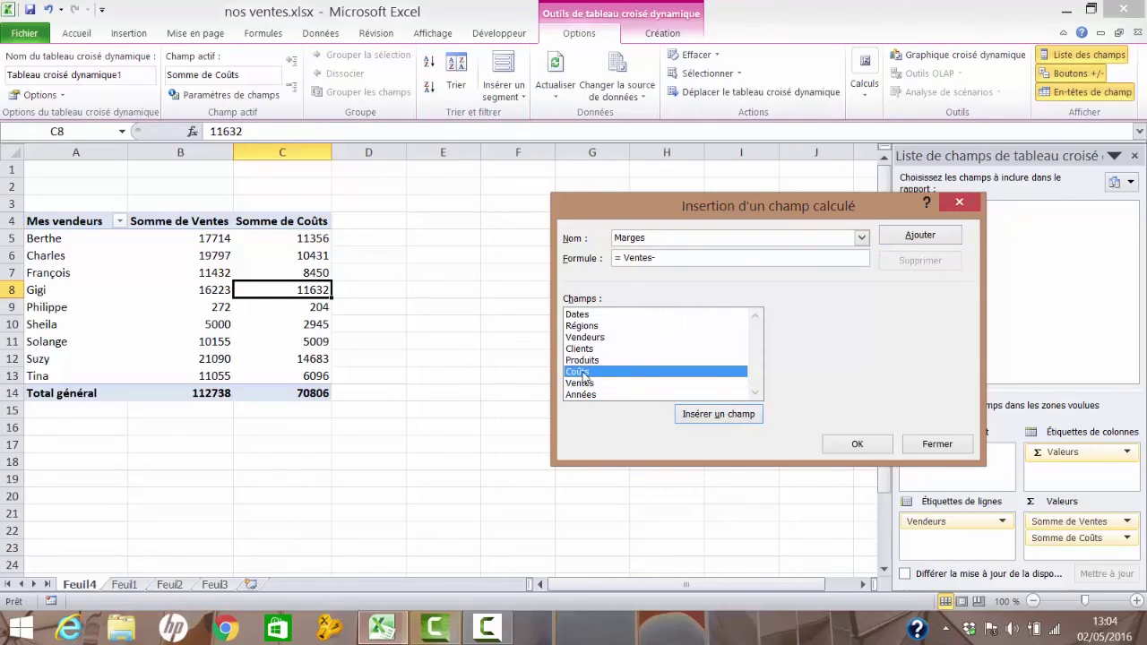
{"action": "left_click", "coordinate": [740, 423]}
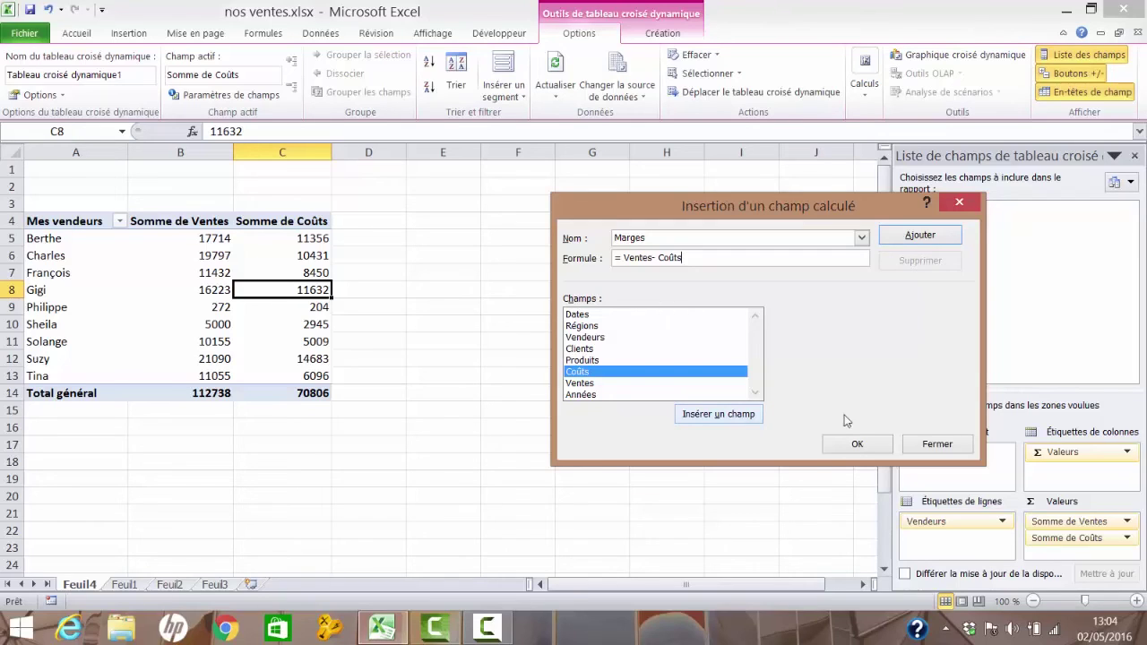
{"action": "left_click", "coordinate": [925, 237]}
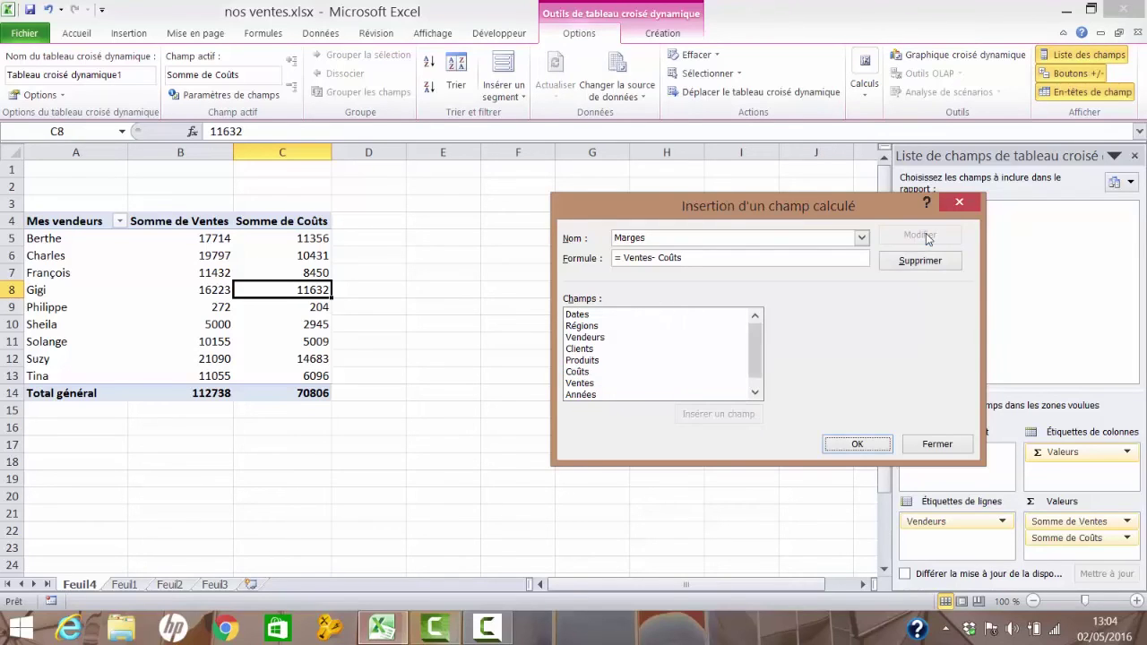
{"action": "left_click", "coordinate": [872, 444]}
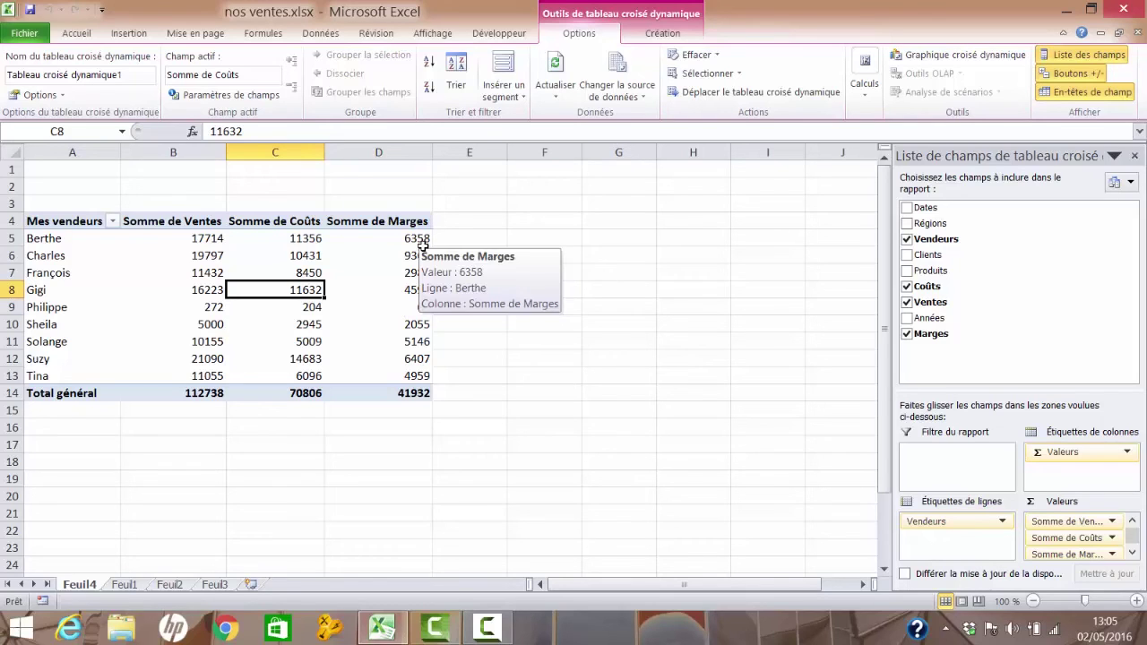
Step: Examine the summary calculation types and number format categories in the value field settings of Somme de Ventes, leaving them as they are
{"action": "left_click", "coordinate": [1112, 521]}
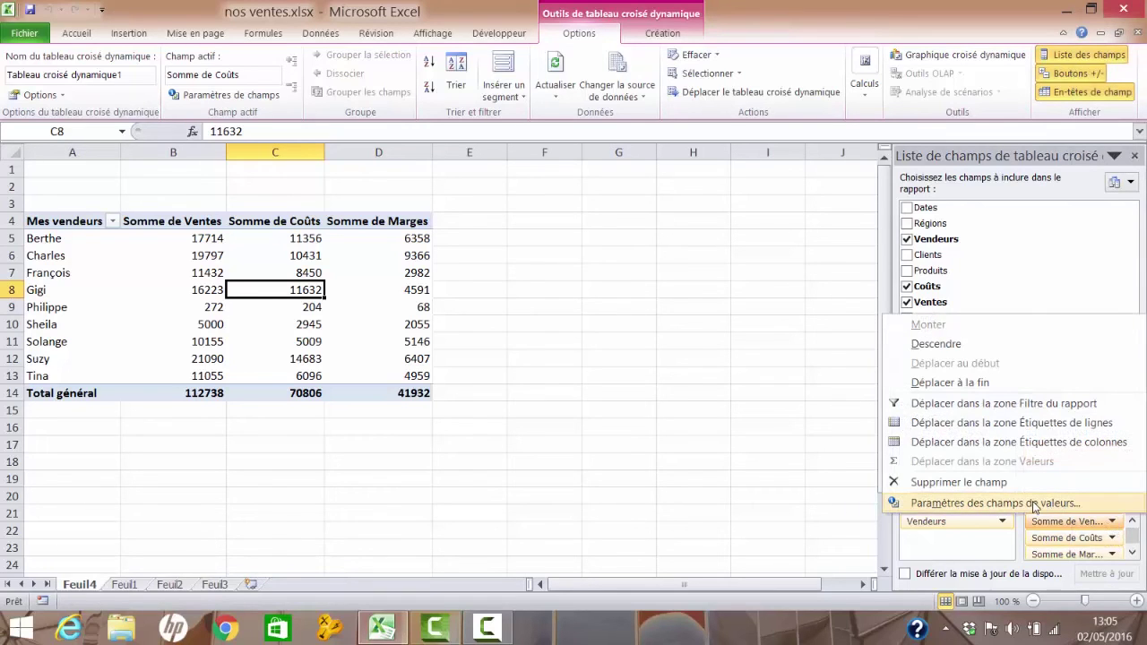
{"action": "left_click", "coordinate": [1035, 504]}
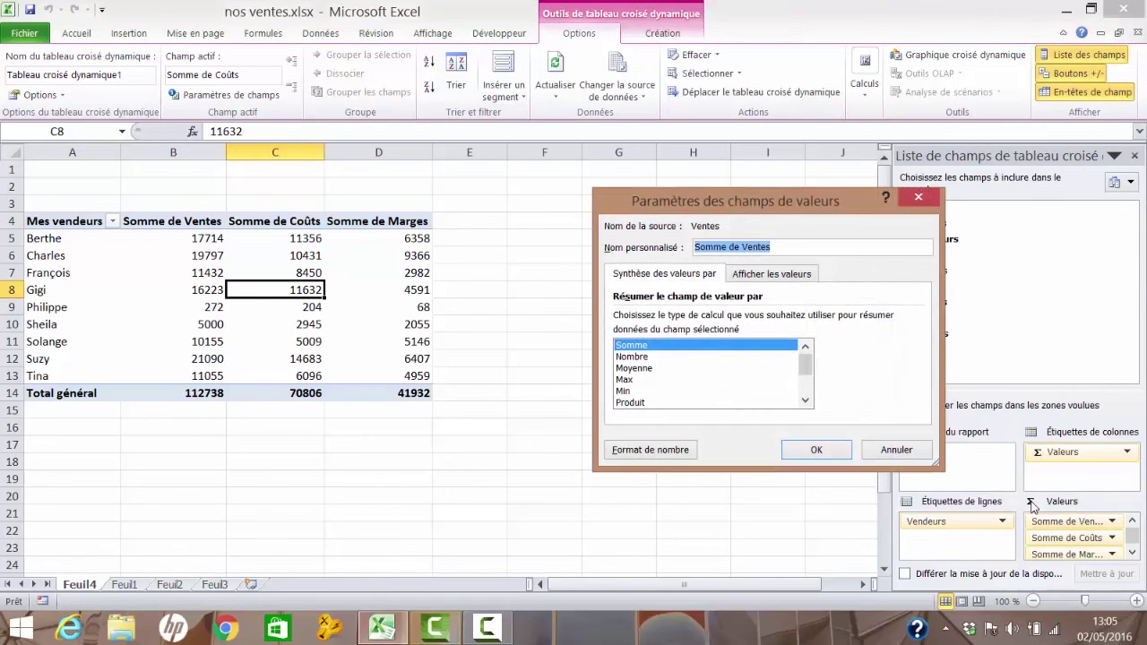
{"action": "left_click", "coordinate": [805, 402]}
{"action": "left_click", "coordinate": [806, 402]}
{"action": "left_click", "coordinate": [807, 401]}
{"action": "left_click", "coordinate": [807, 402]}
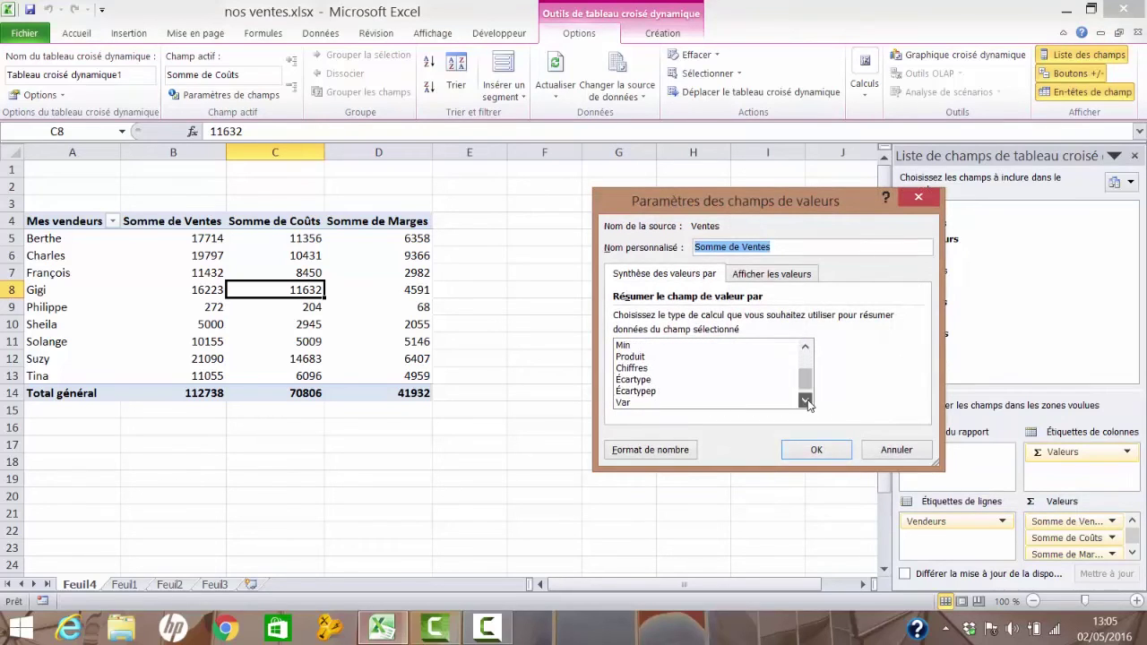
{"action": "left_click", "coordinate": [805, 402]}
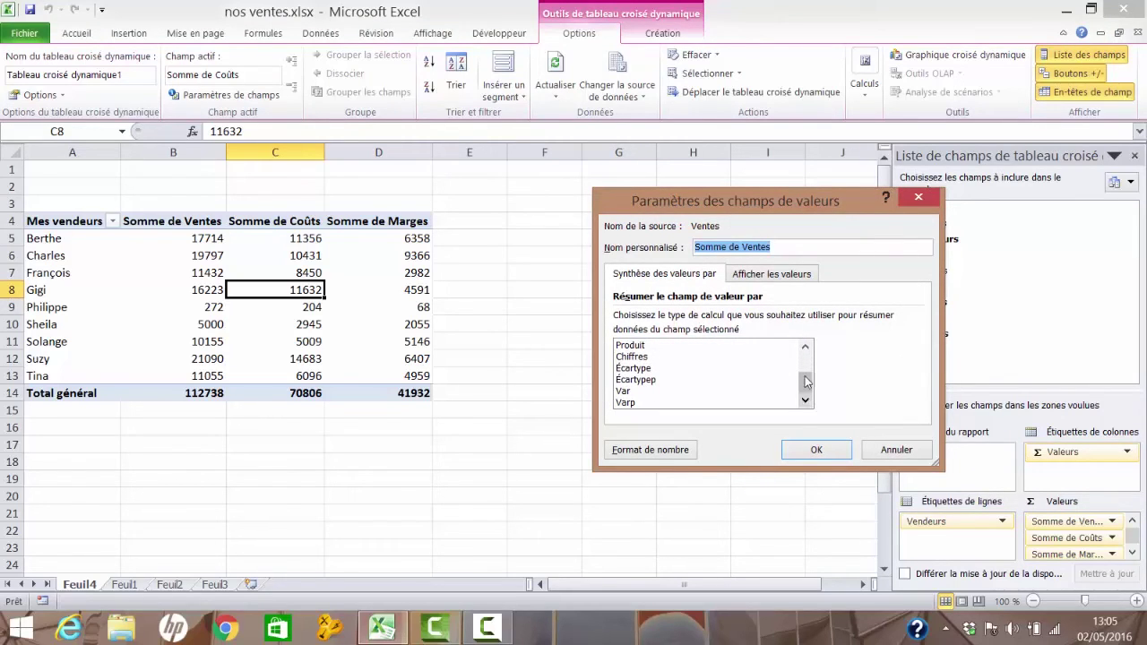
{"action": "left_click", "coordinate": [806, 349]}
{"action": "left_click", "coordinate": [806, 349]}
{"action": "left_click", "coordinate": [806, 349]}
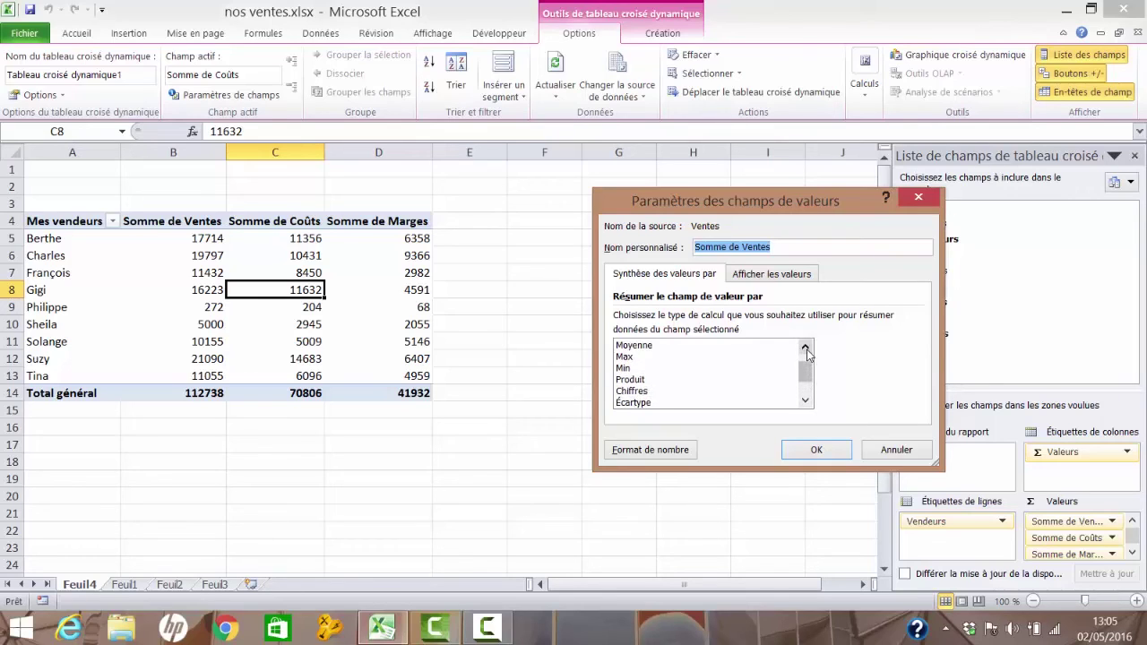
{"action": "left_click", "coordinate": [806, 349]}
{"action": "left_click", "coordinate": [806, 349]}
{"action": "left_click", "coordinate": [806, 350]}
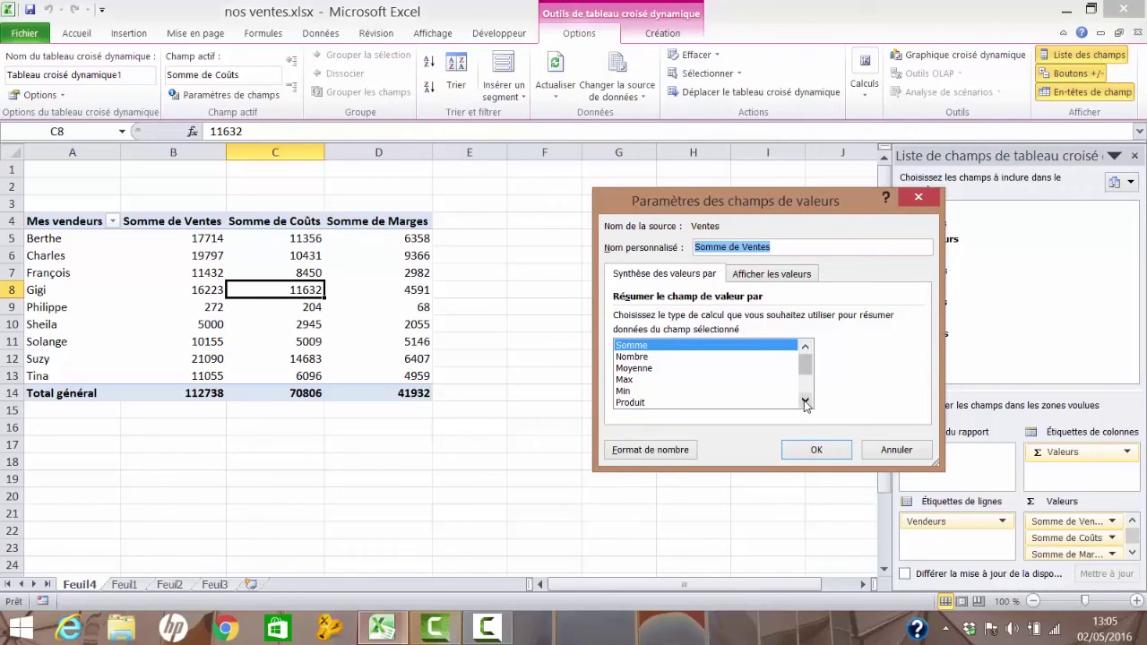
{"action": "left_click", "coordinate": [653, 448]}
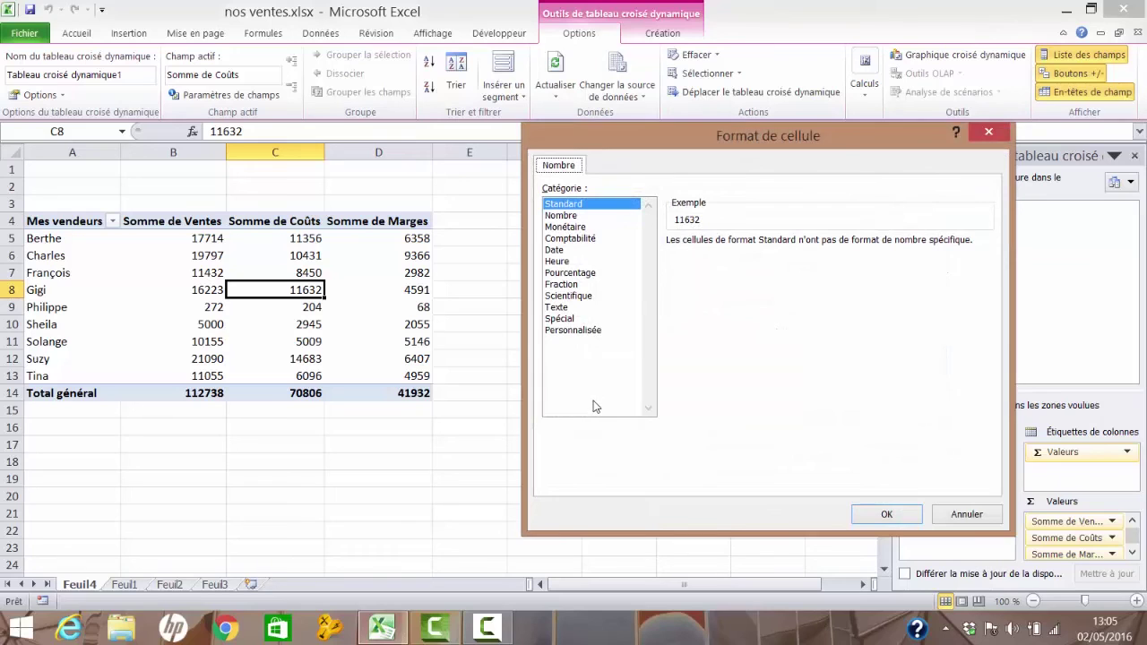
{"action": "left_click", "coordinate": [991, 133]}
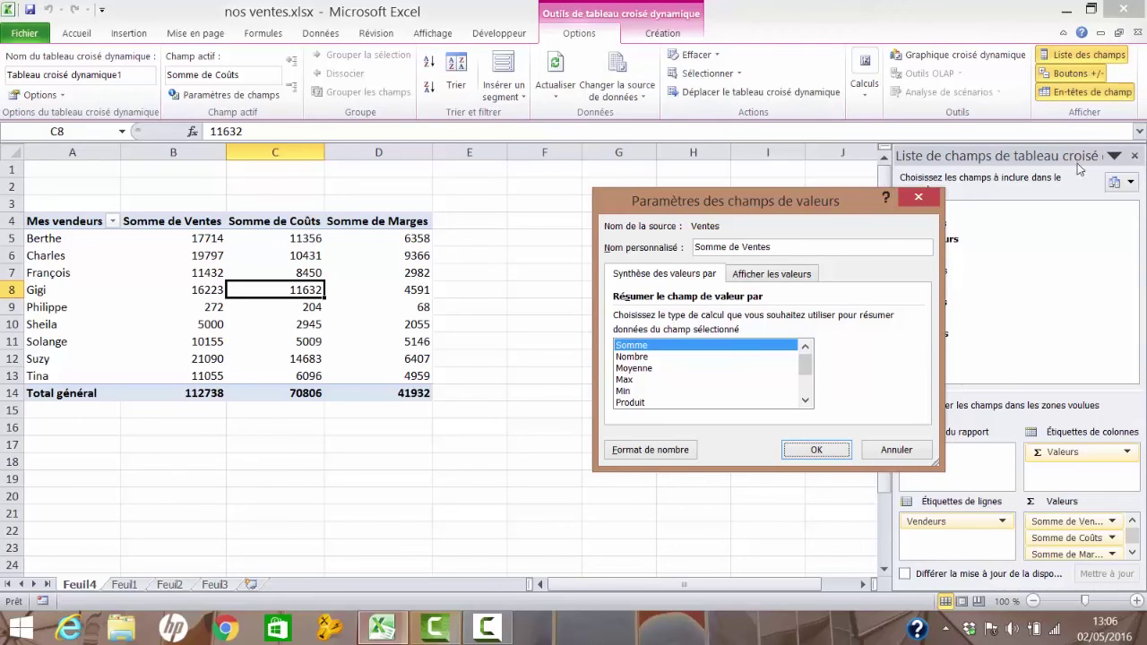
{"action": "left_click", "coordinate": [930, 202]}
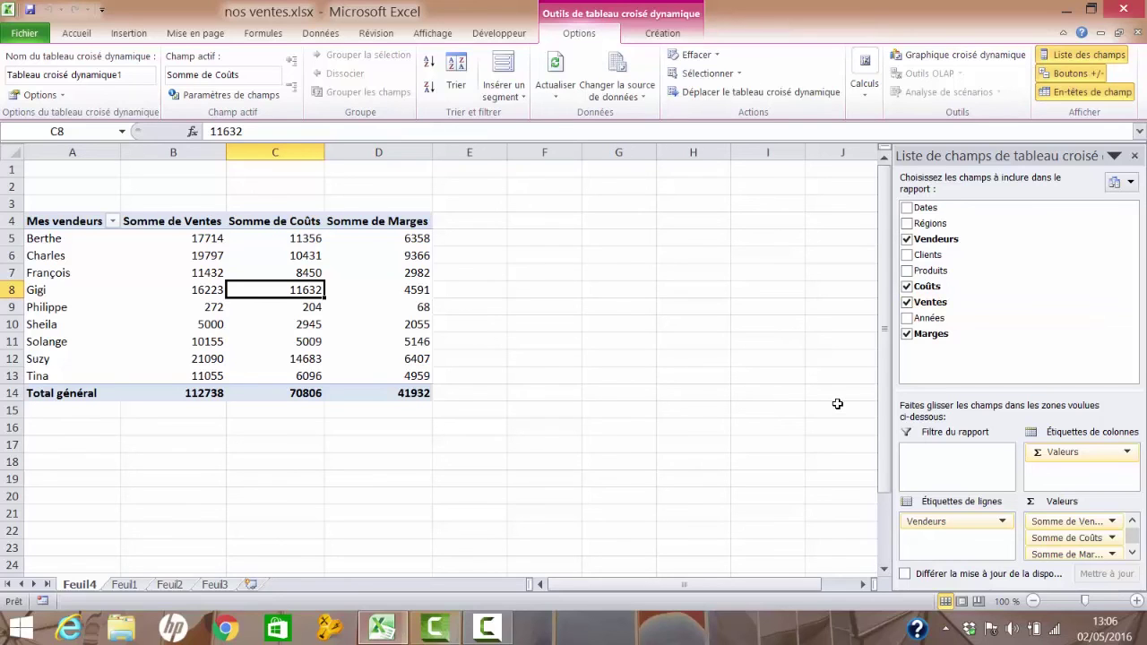
Step: Insert a clustered column pivot chart from the pivot table and place it beside the table, starting around column E
{"action": "left_click", "coordinate": [951, 56]}
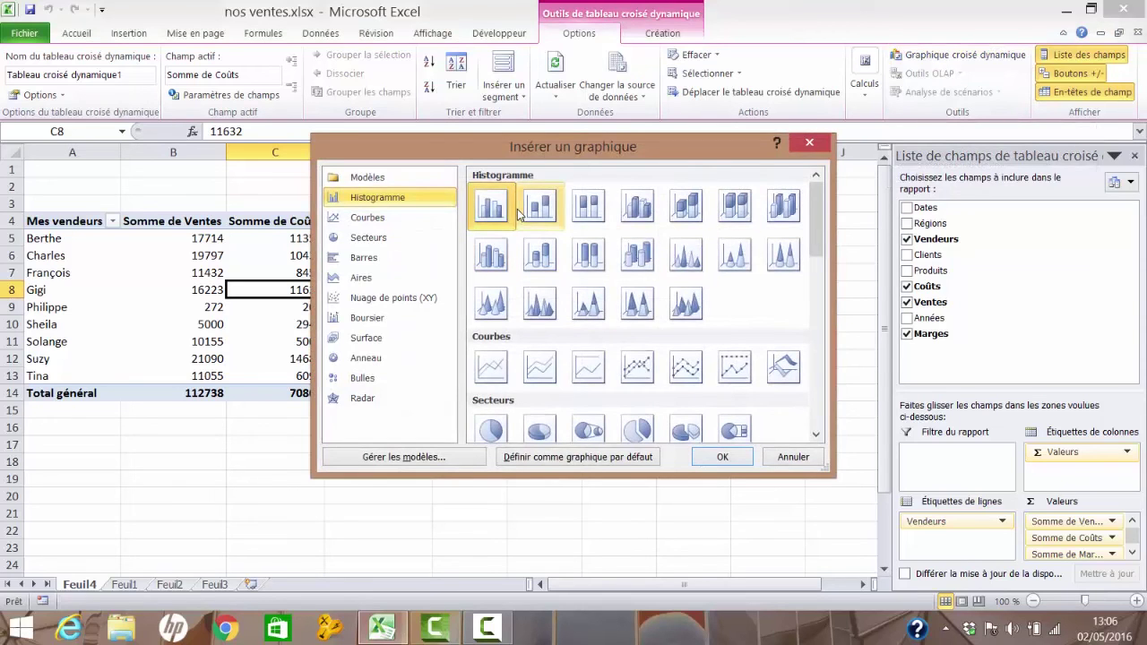
{"action": "left_click", "coordinate": [728, 459]}
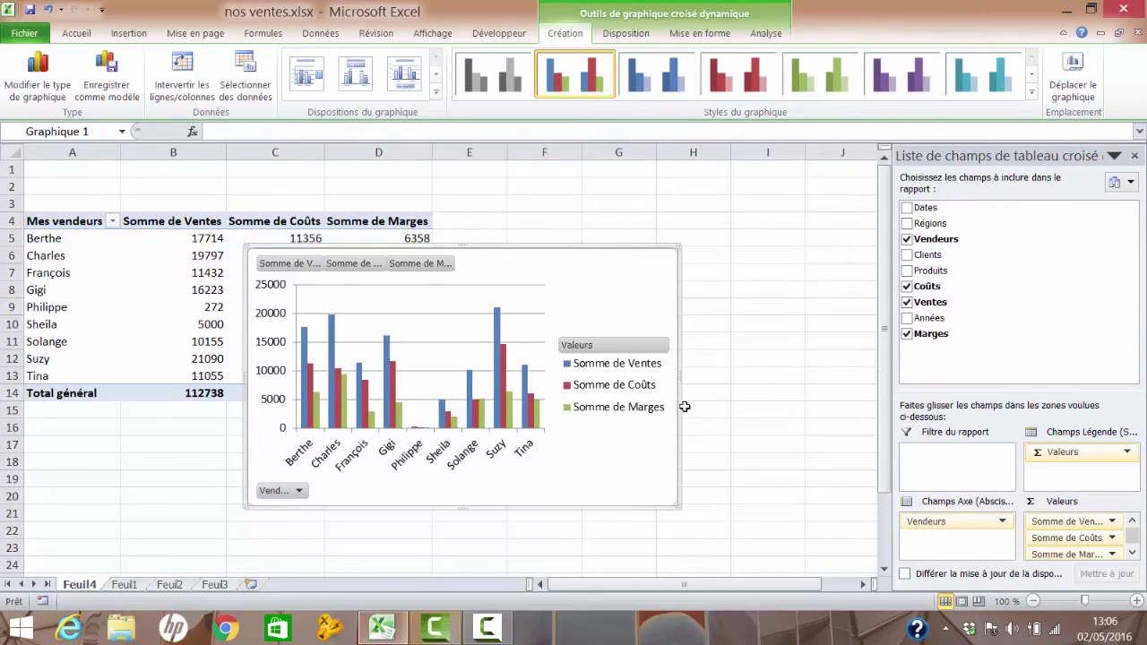
{"action": "left_click_drag", "start_coordinate": [614, 273], "coordinate": [806, 235]}
{"action": "left_click_drag", "start_coordinate": [806, 235], "coordinate": [805, 236]}
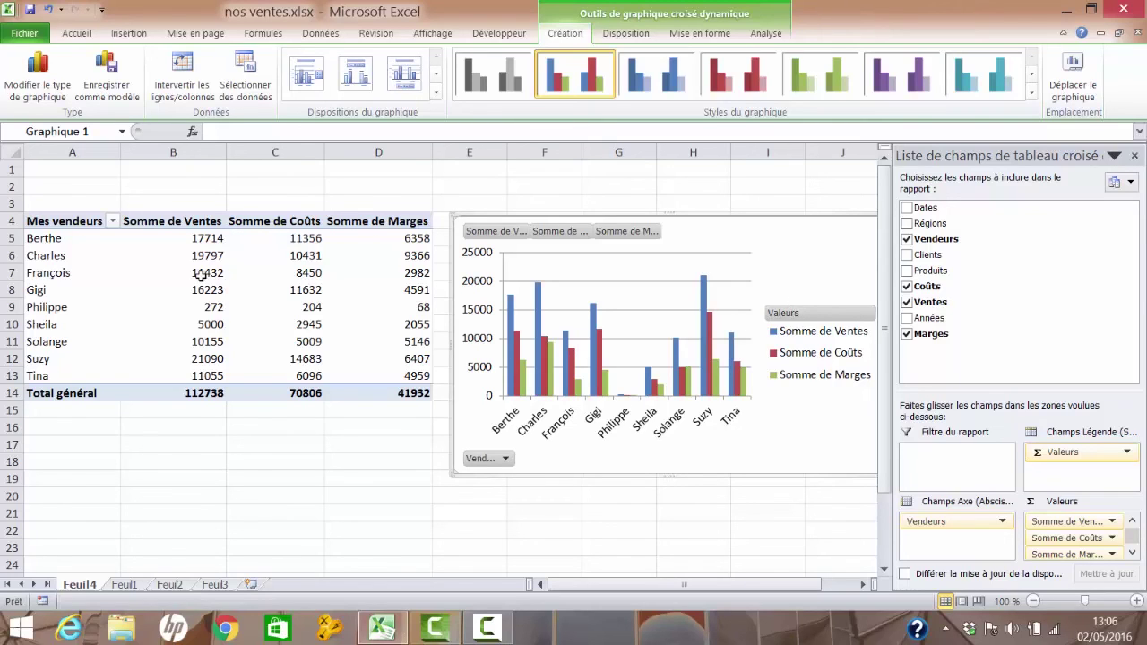
Step: Remove Marges from the values and replace Vendeurs with Dates as the row and chart axis field
{"action": "mouse_move", "coordinate": [201, 277]}
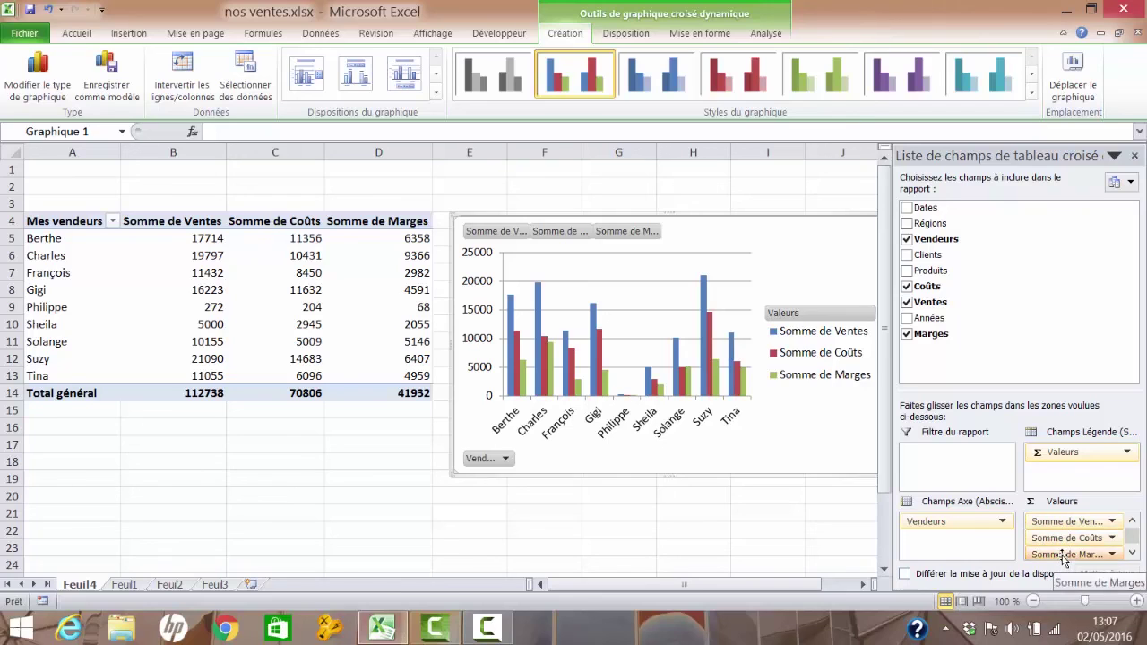
{"action": "left_click_drag", "start_coordinate": [1066, 554], "coordinate": [1058, 295]}
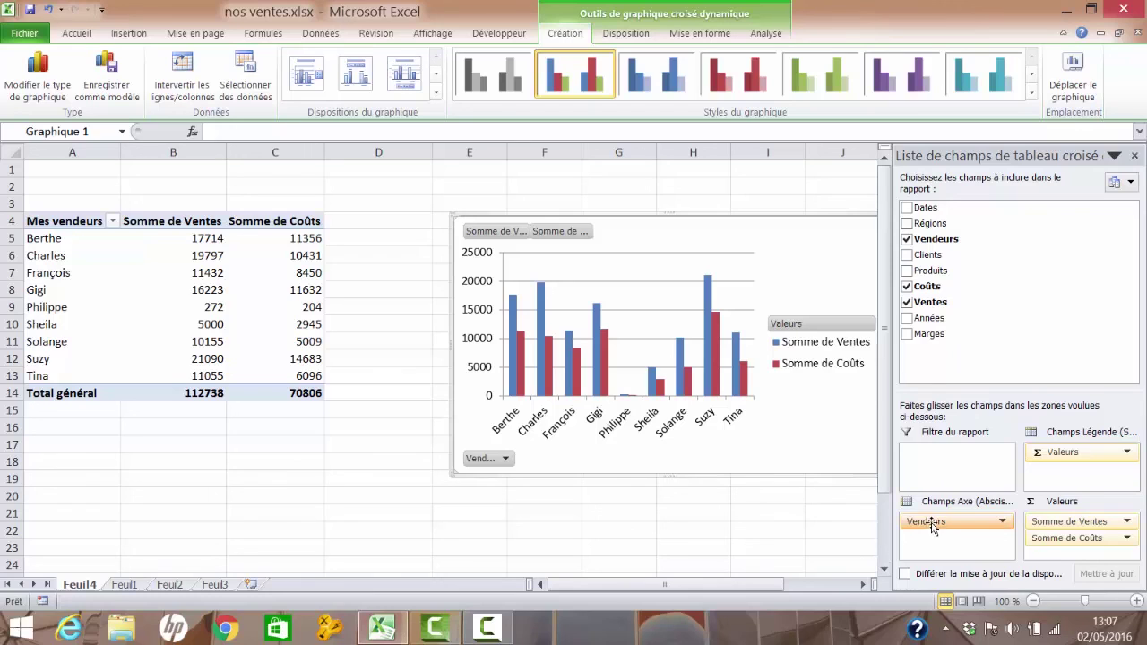
{"action": "left_click_drag", "start_coordinate": [932, 522], "coordinate": [1020, 275]}
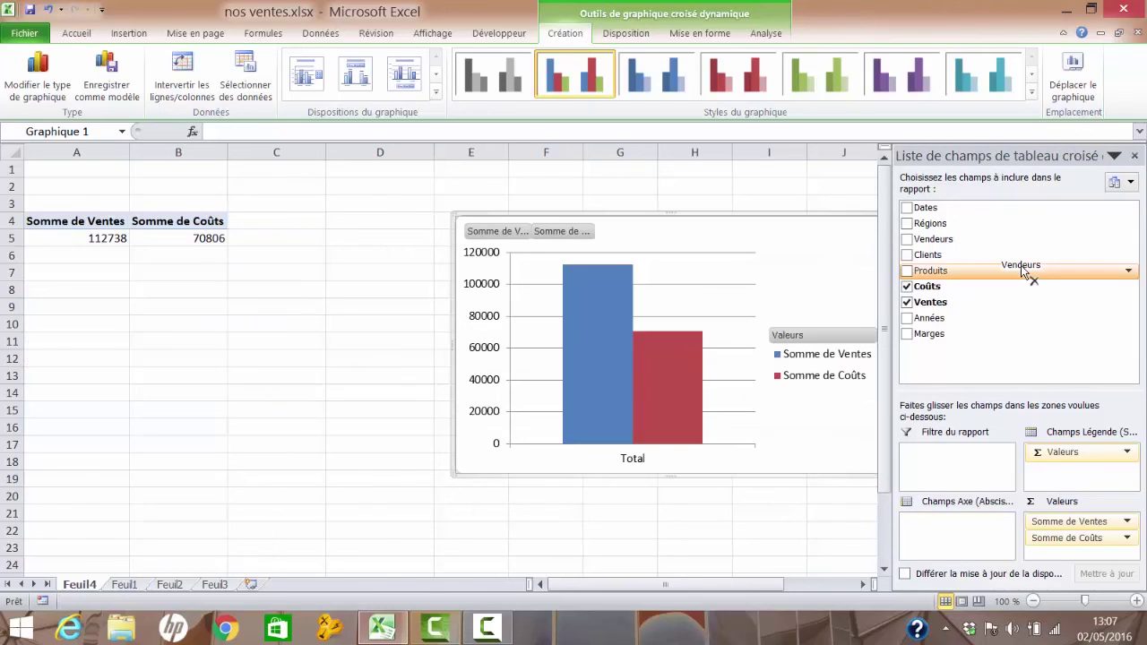
{"action": "left_click_drag", "start_coordinate": [917, 212], "coordinate": [959, 457]}
{"action": "left_click_drag", "start_coordinate": [927, 207], "coordinate": [951, 551]}
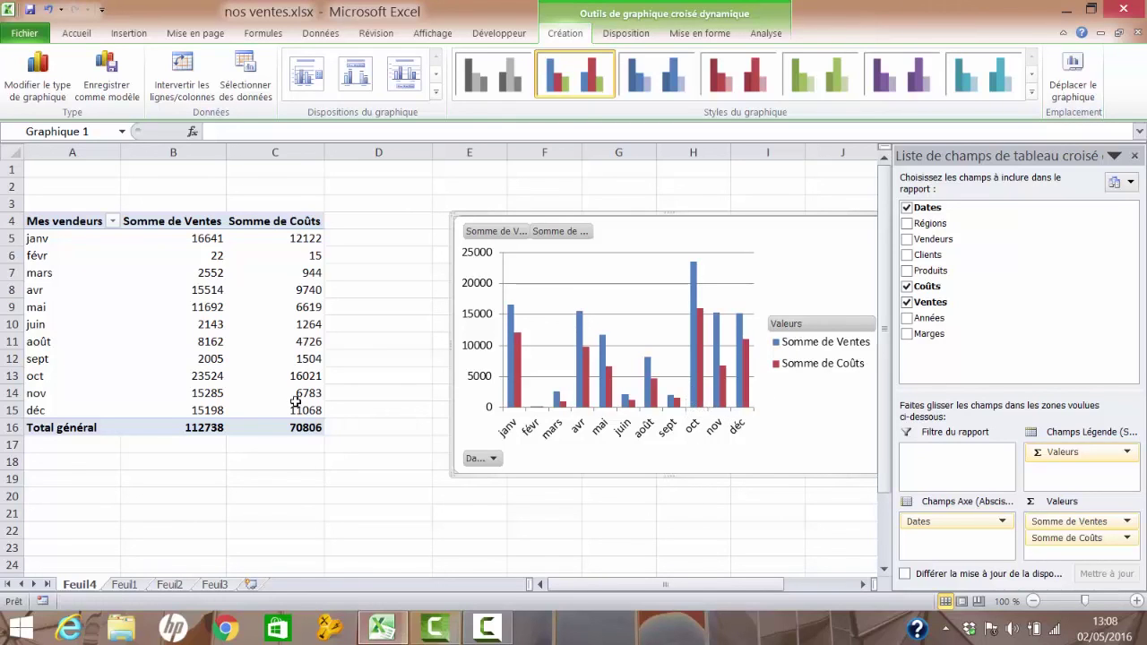
{"action": "mouse_move", "coordinate": [296, 402]}
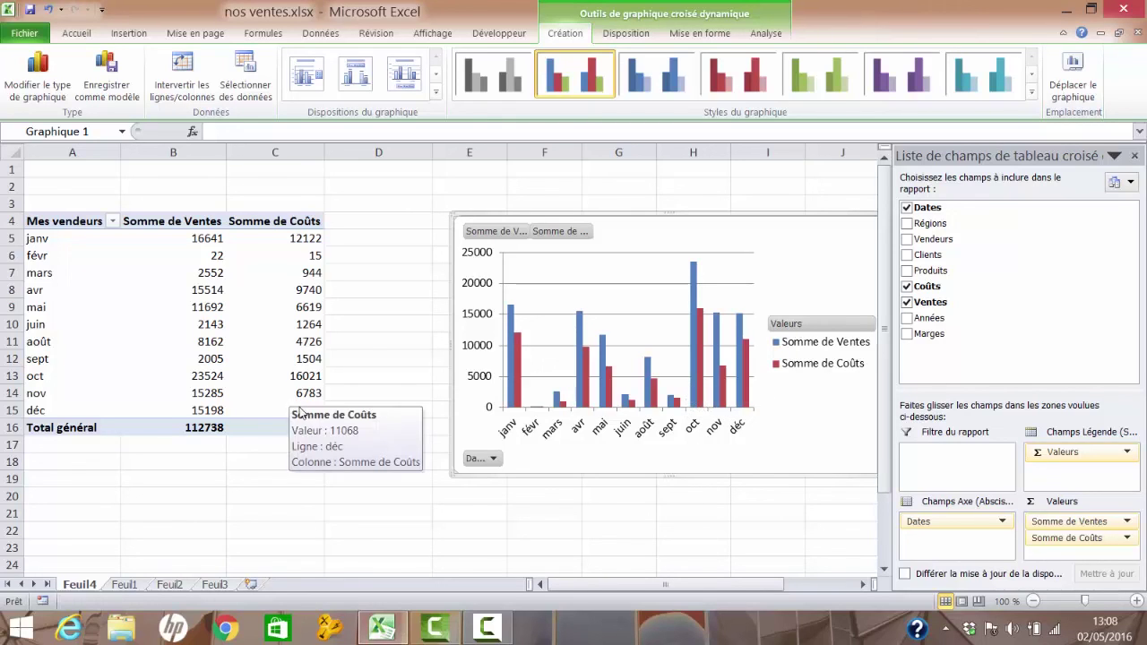